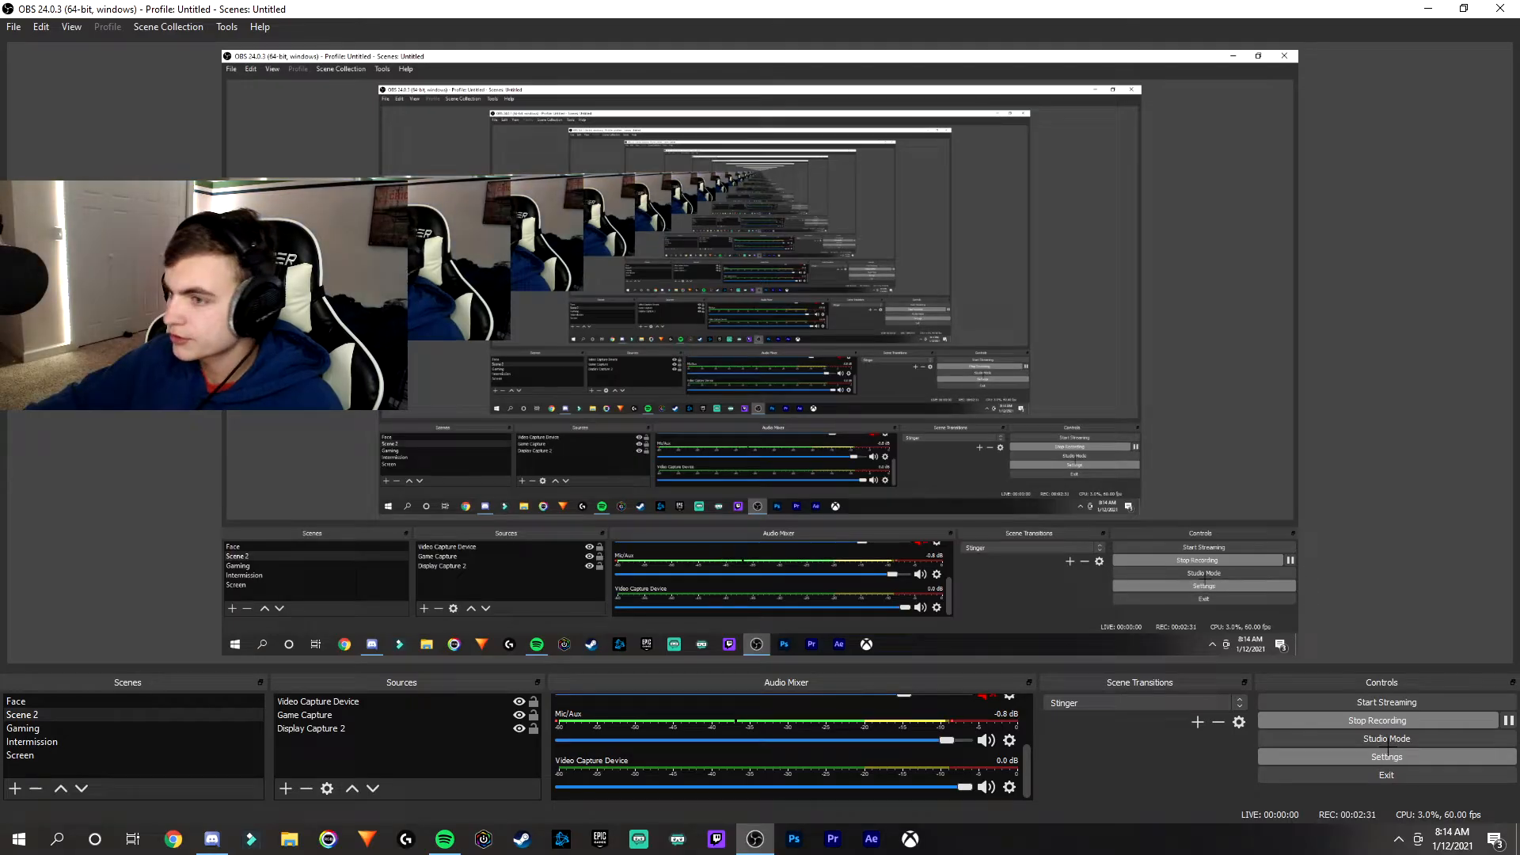
- Open the OBS settings and examine all the general options, from language and theme down to multiview
left_click(1386, 757)
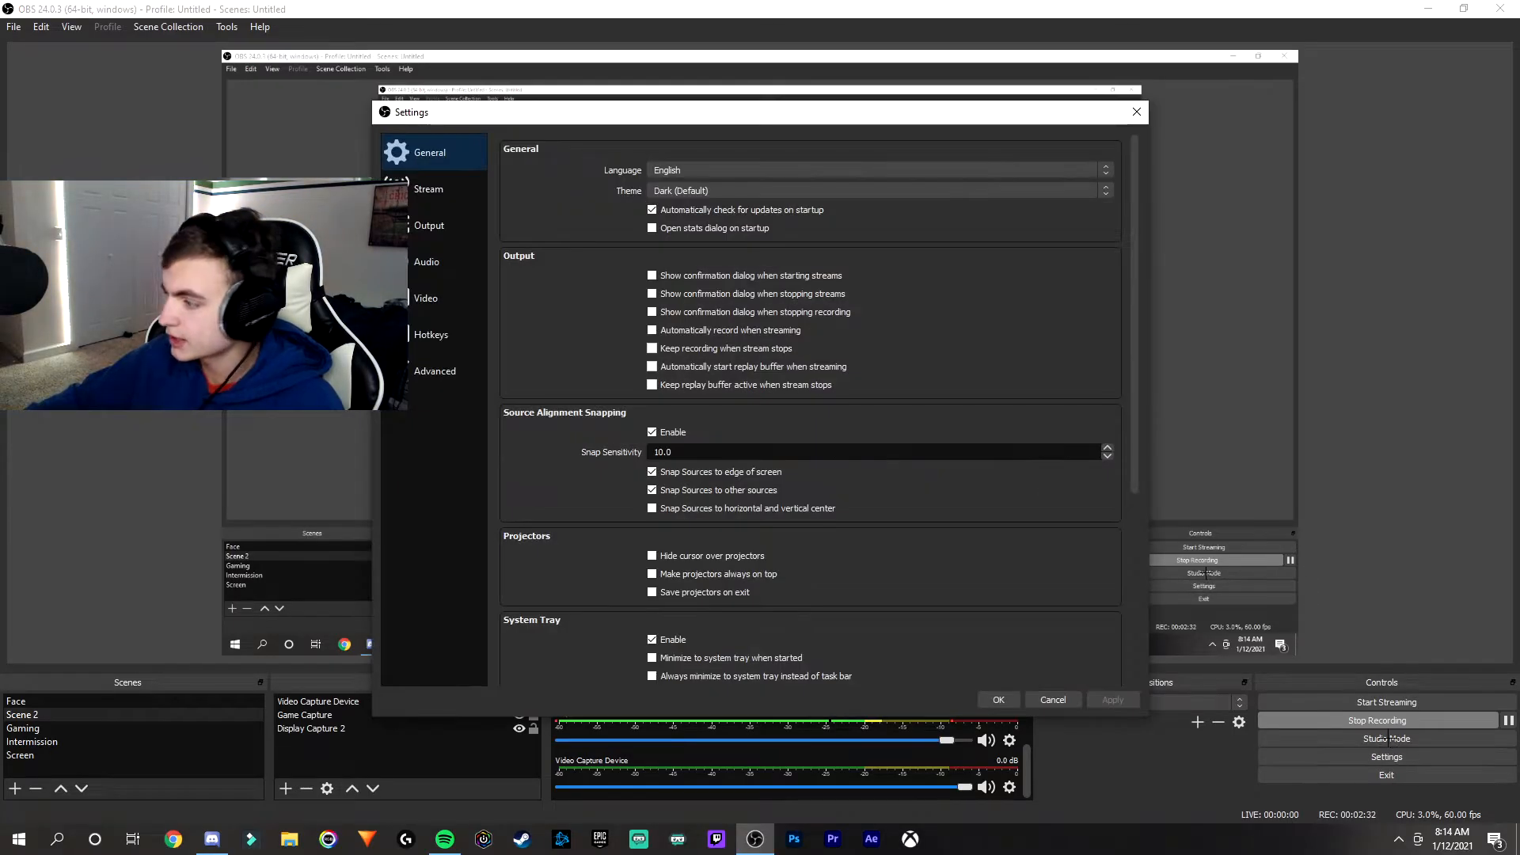
scroll(819, 317, "down", 3)
scroll(819, 318, "down", 1)
scroll(1131, 189, "up", 4)
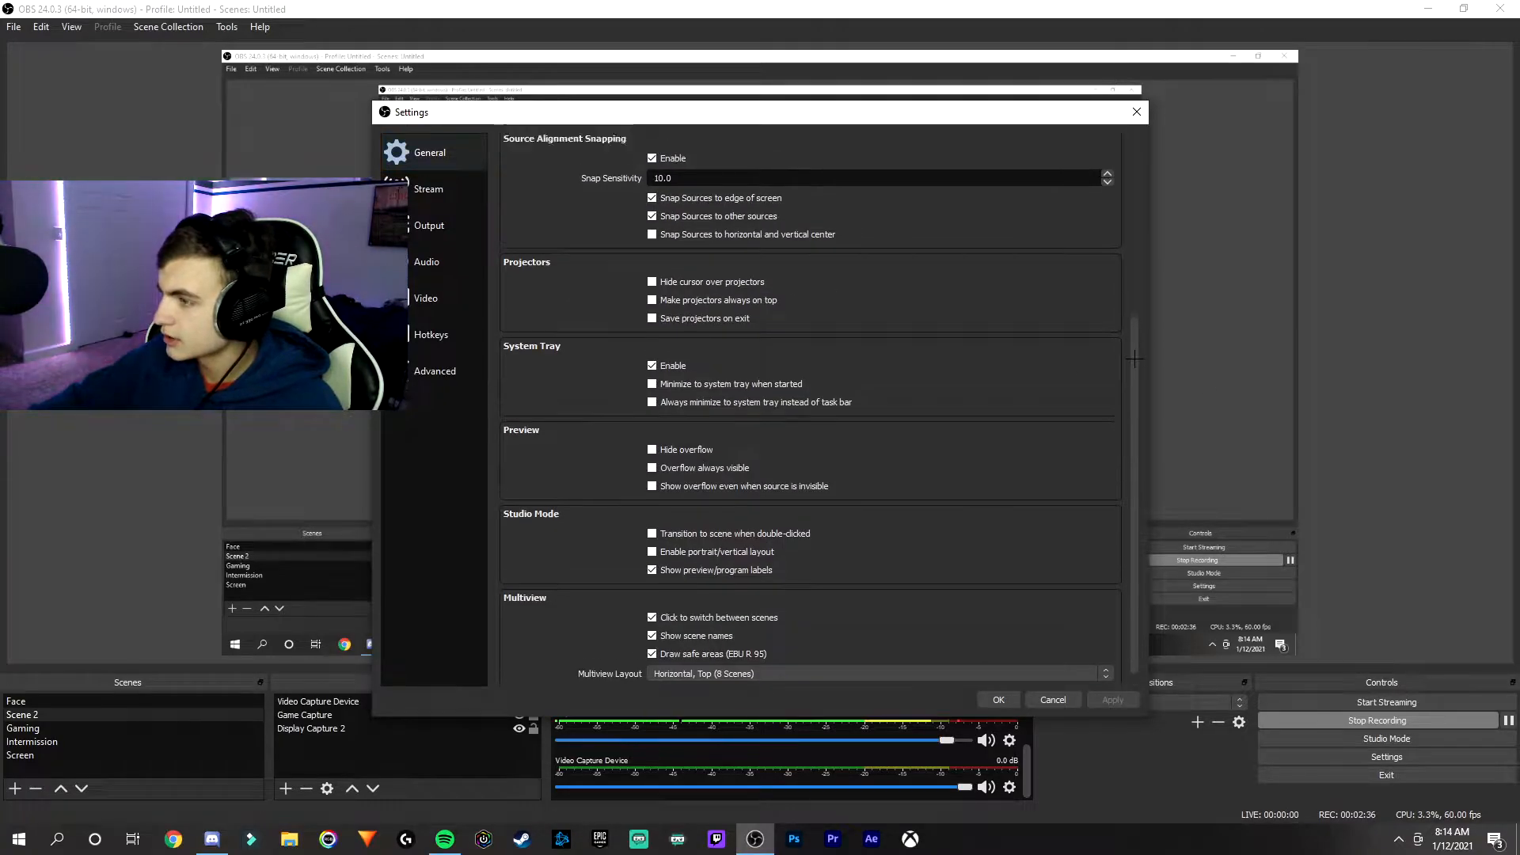
scroll(1131, 189, "up", 1)
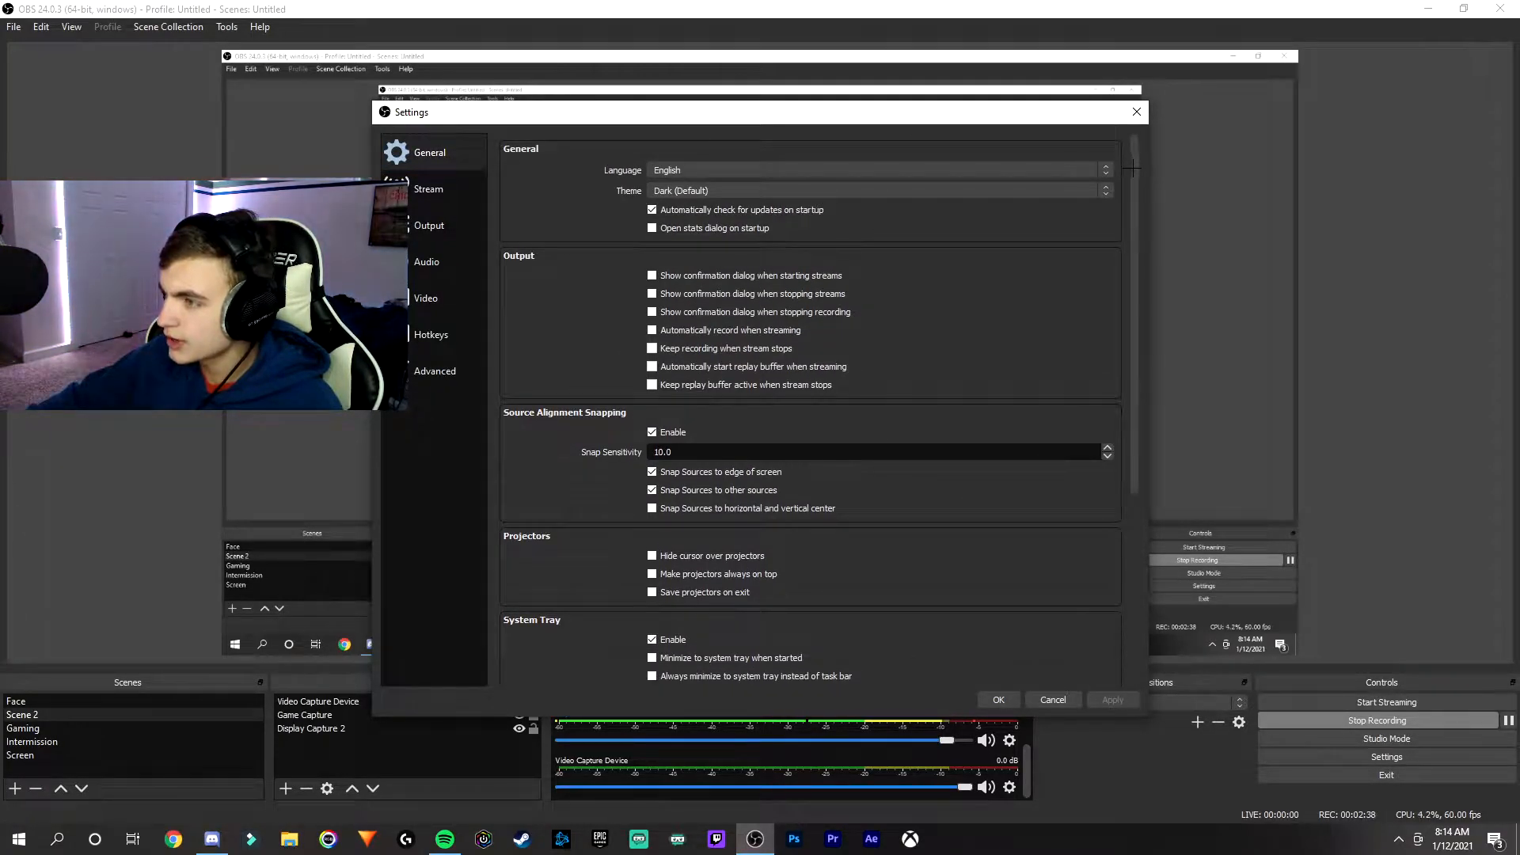
scroll(1133, 167, "down", 2)
left_click_drag(1142, 215, 1167, 369)
- Review the streaming output settings and choose the Max Quality preset for the recording output
left_click(443, 225)
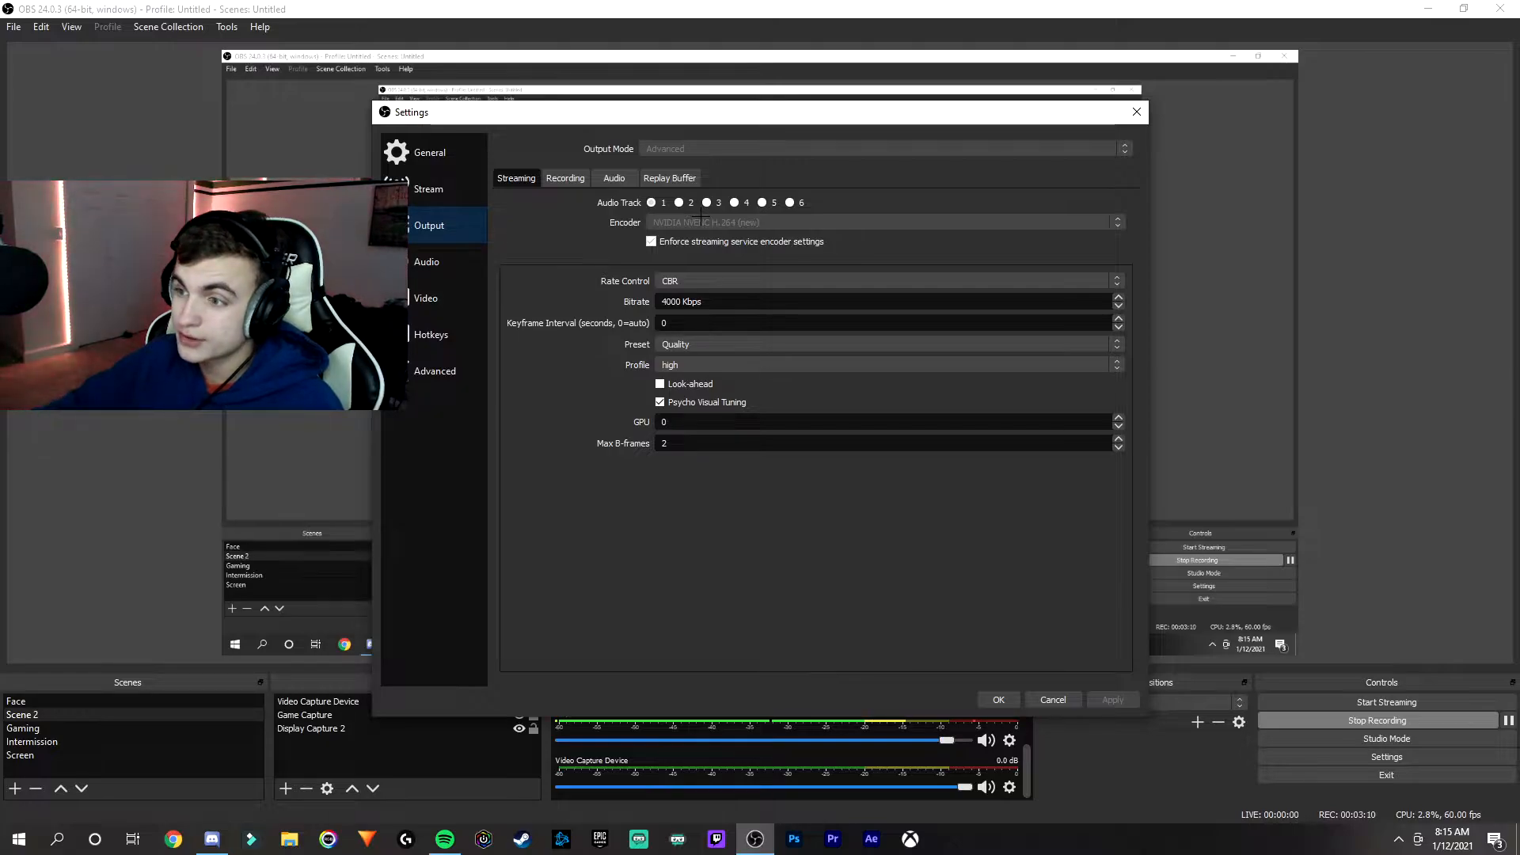
left_click(568, 179)
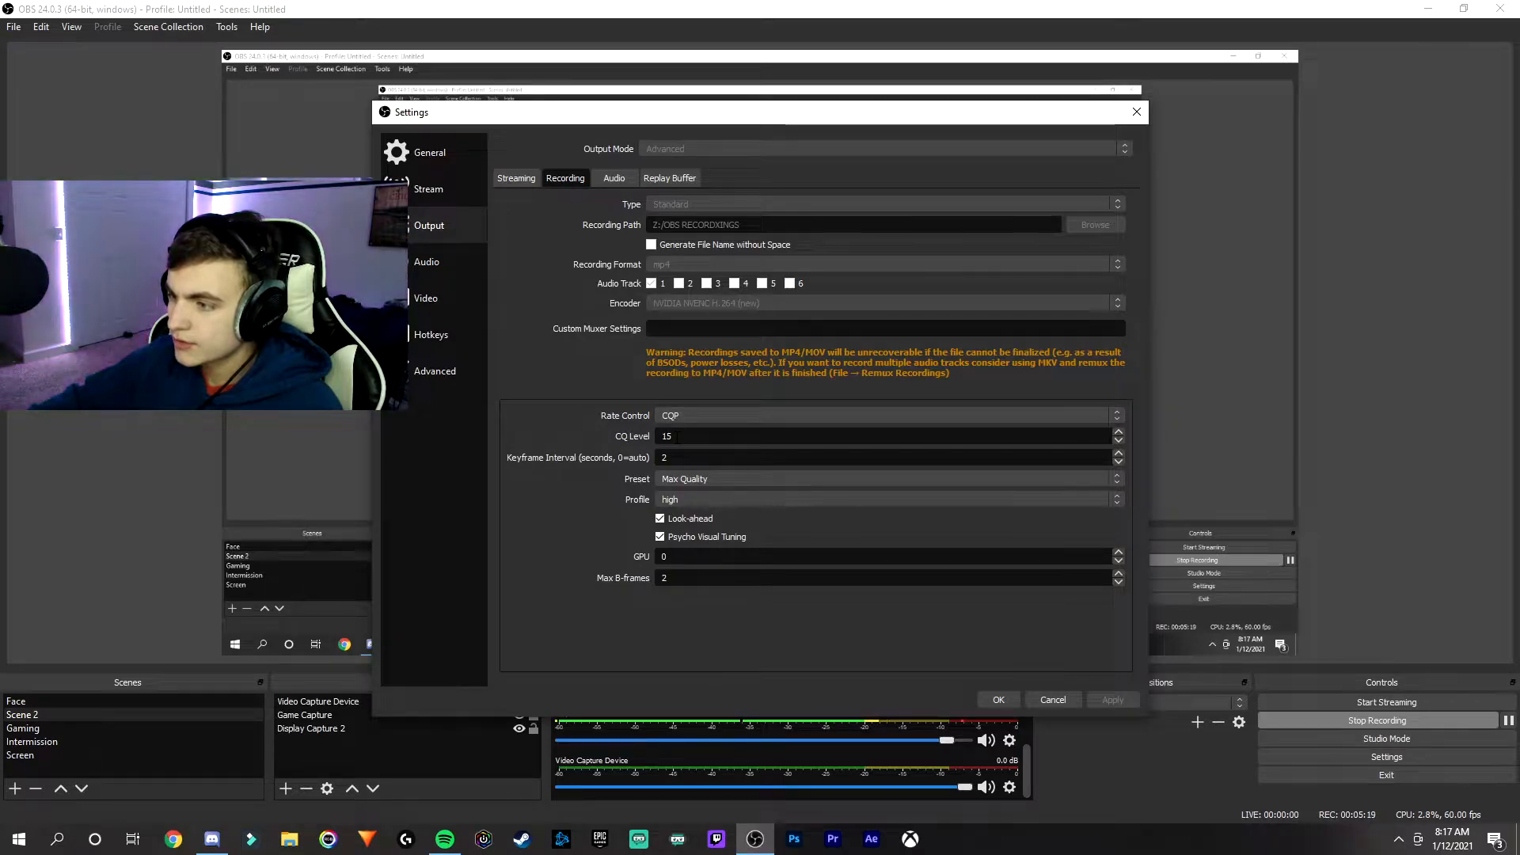
left_click(723, 478)
left_click(737, 478)
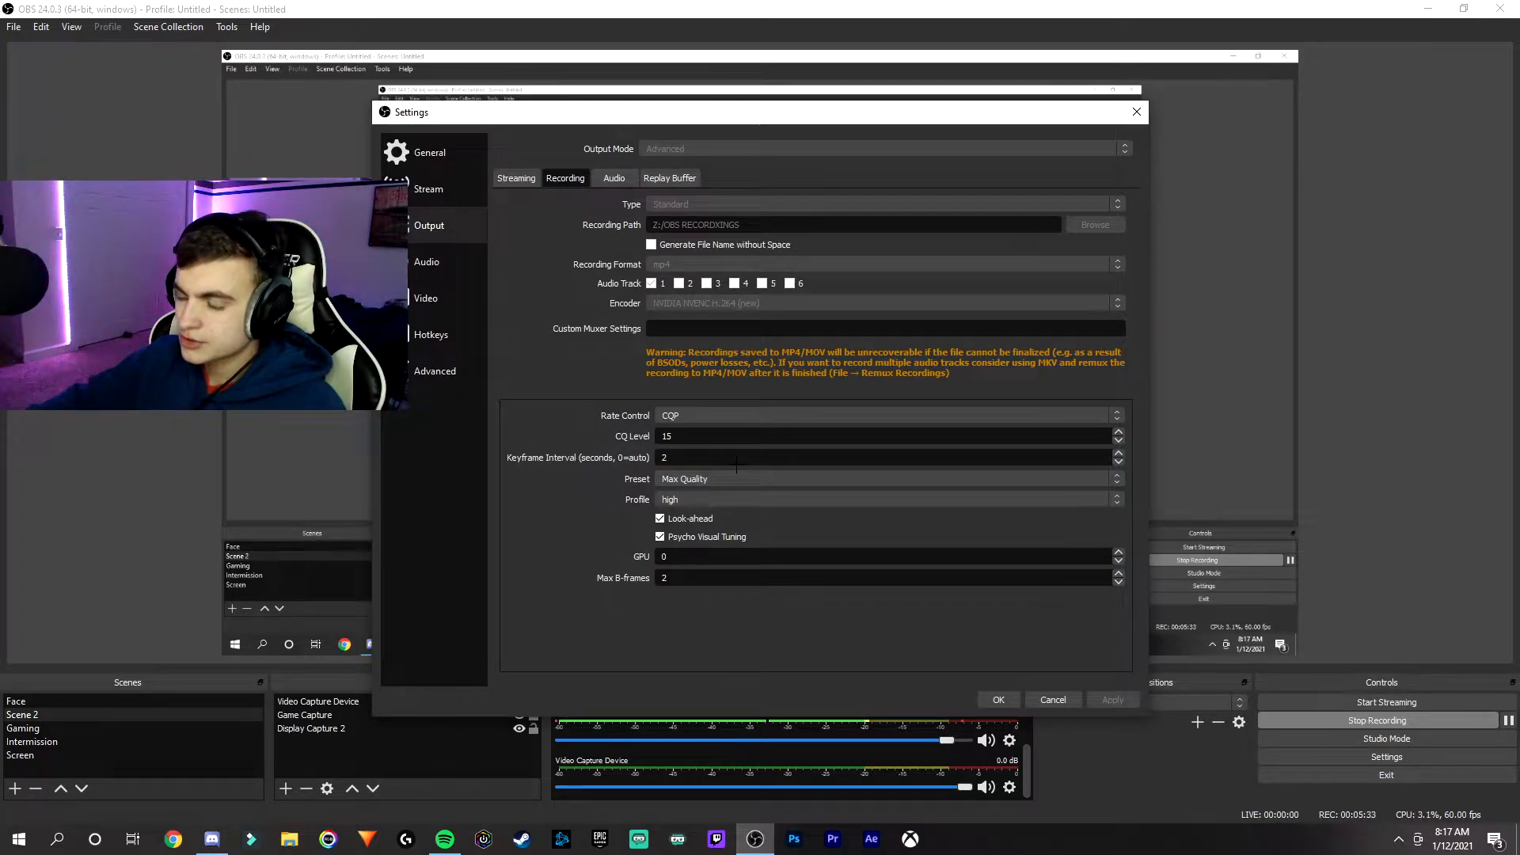
left_click(718, 478)
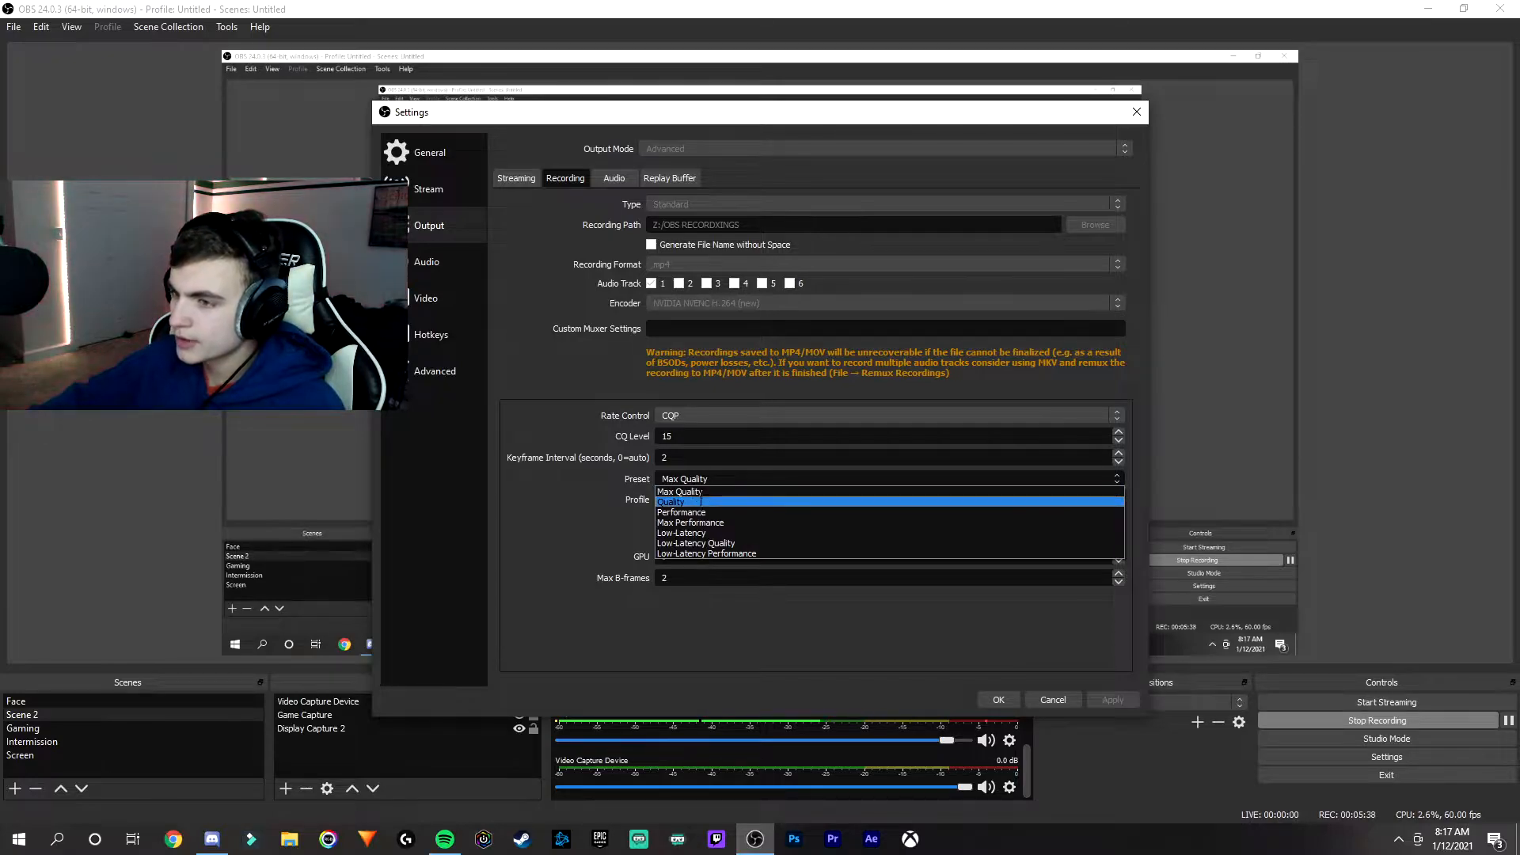
left_click(706, 491)
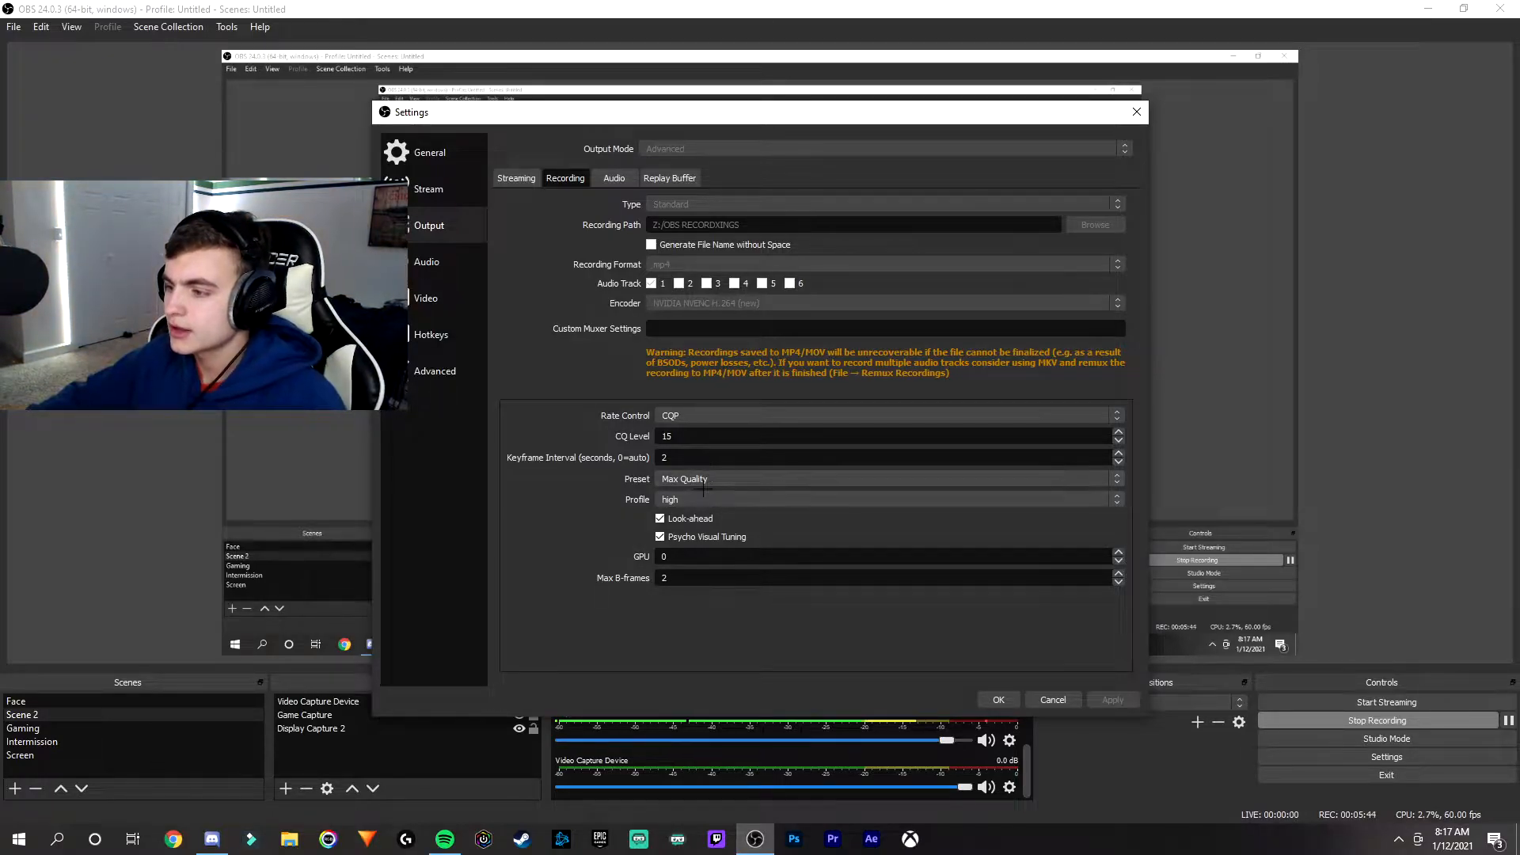
- Check the recording encoder's profile options and the replay buffer and audio track output settings
left_click(700, 499)
left_click(701, 497)
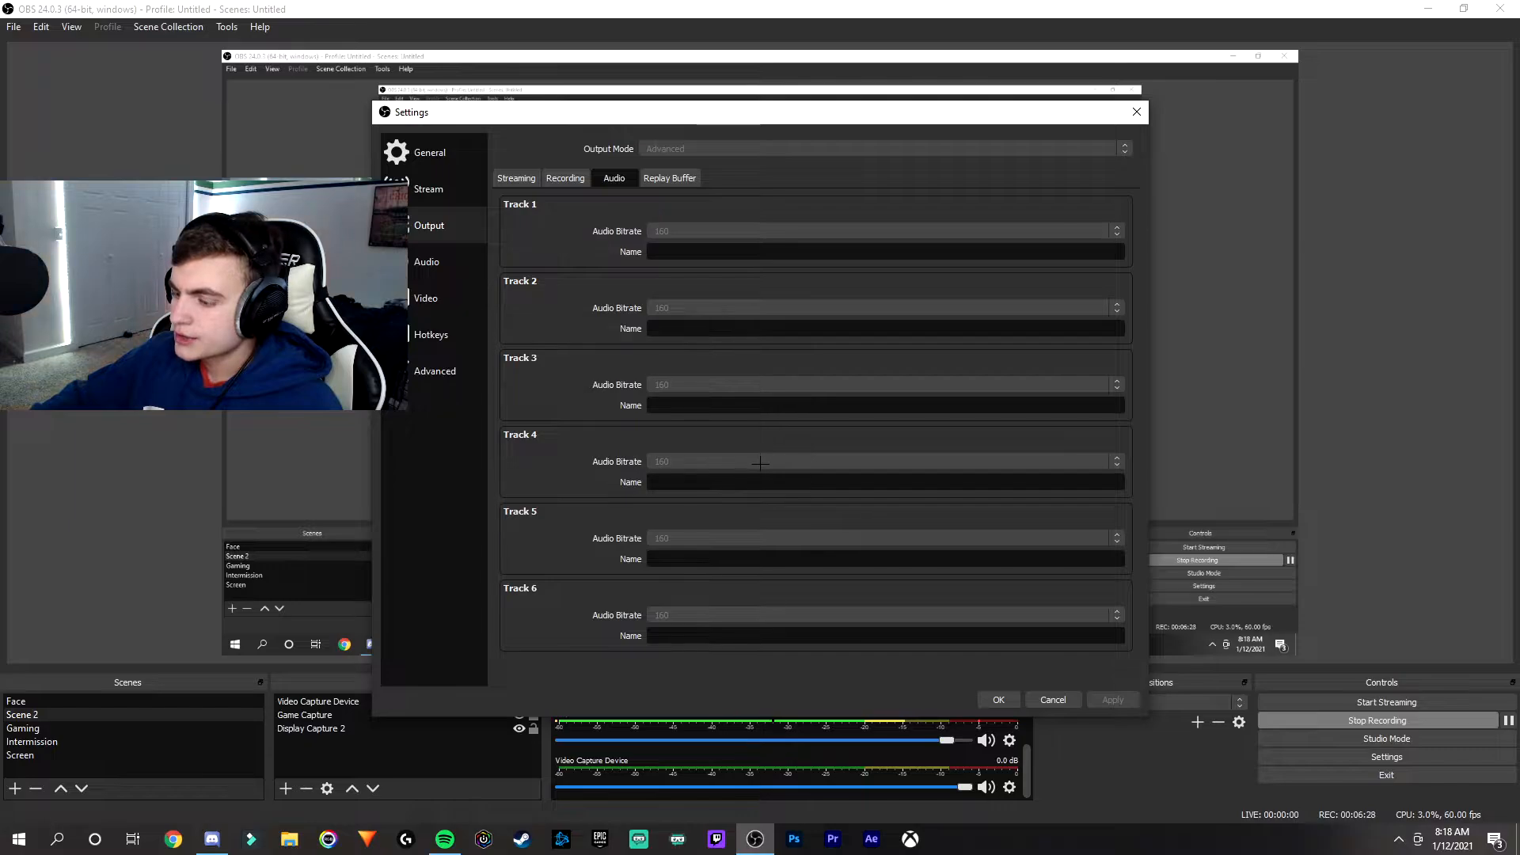
left_click(669, 178)
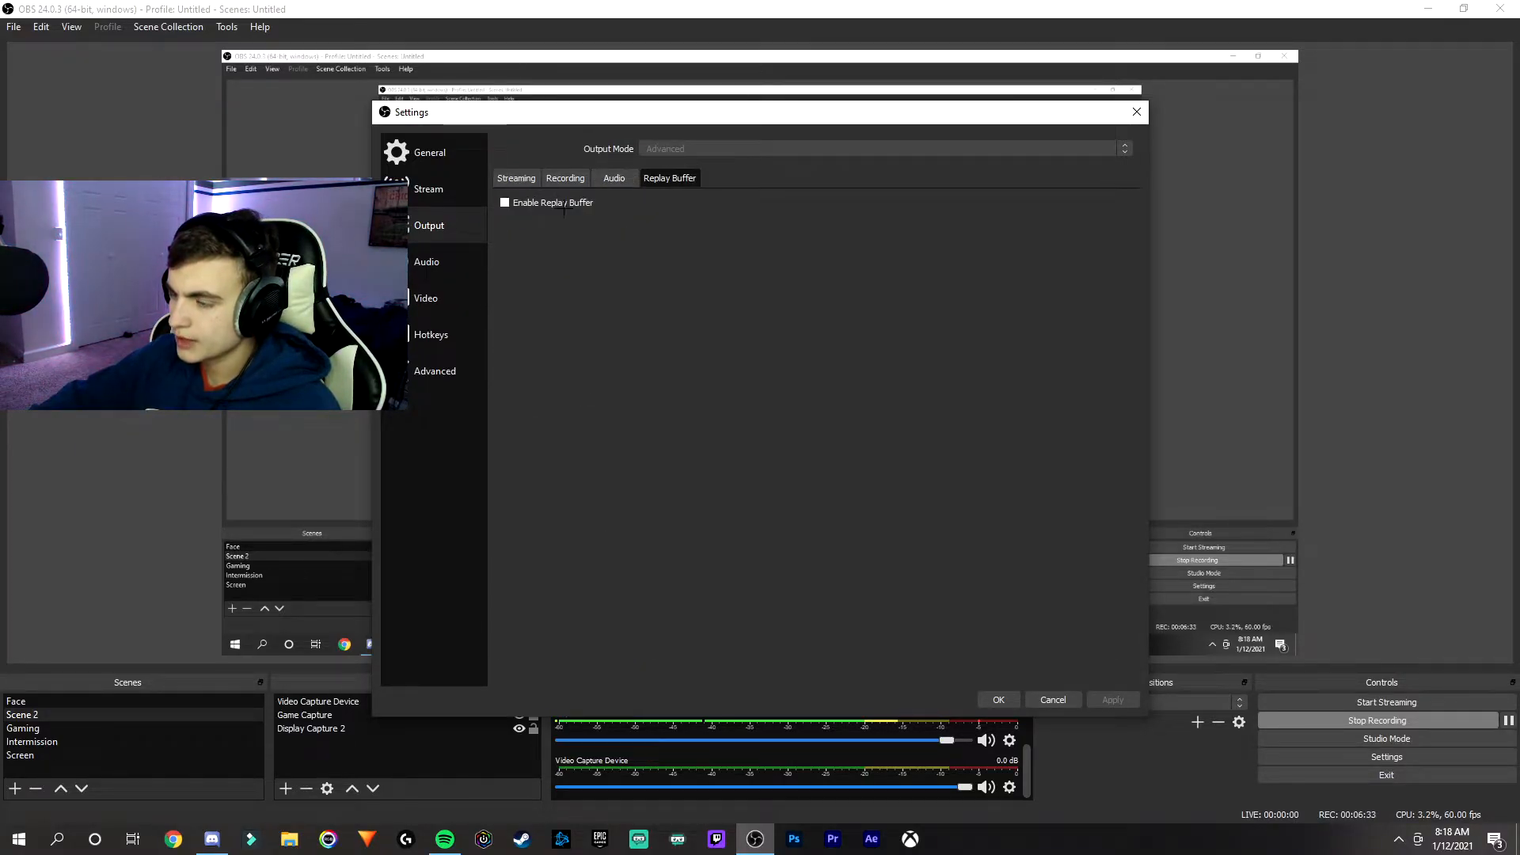
left_click(615, 179)
- Select a 44.1khz sample rate in the audio settings and review the device, meter and hotkey options
left_click(431, 261)
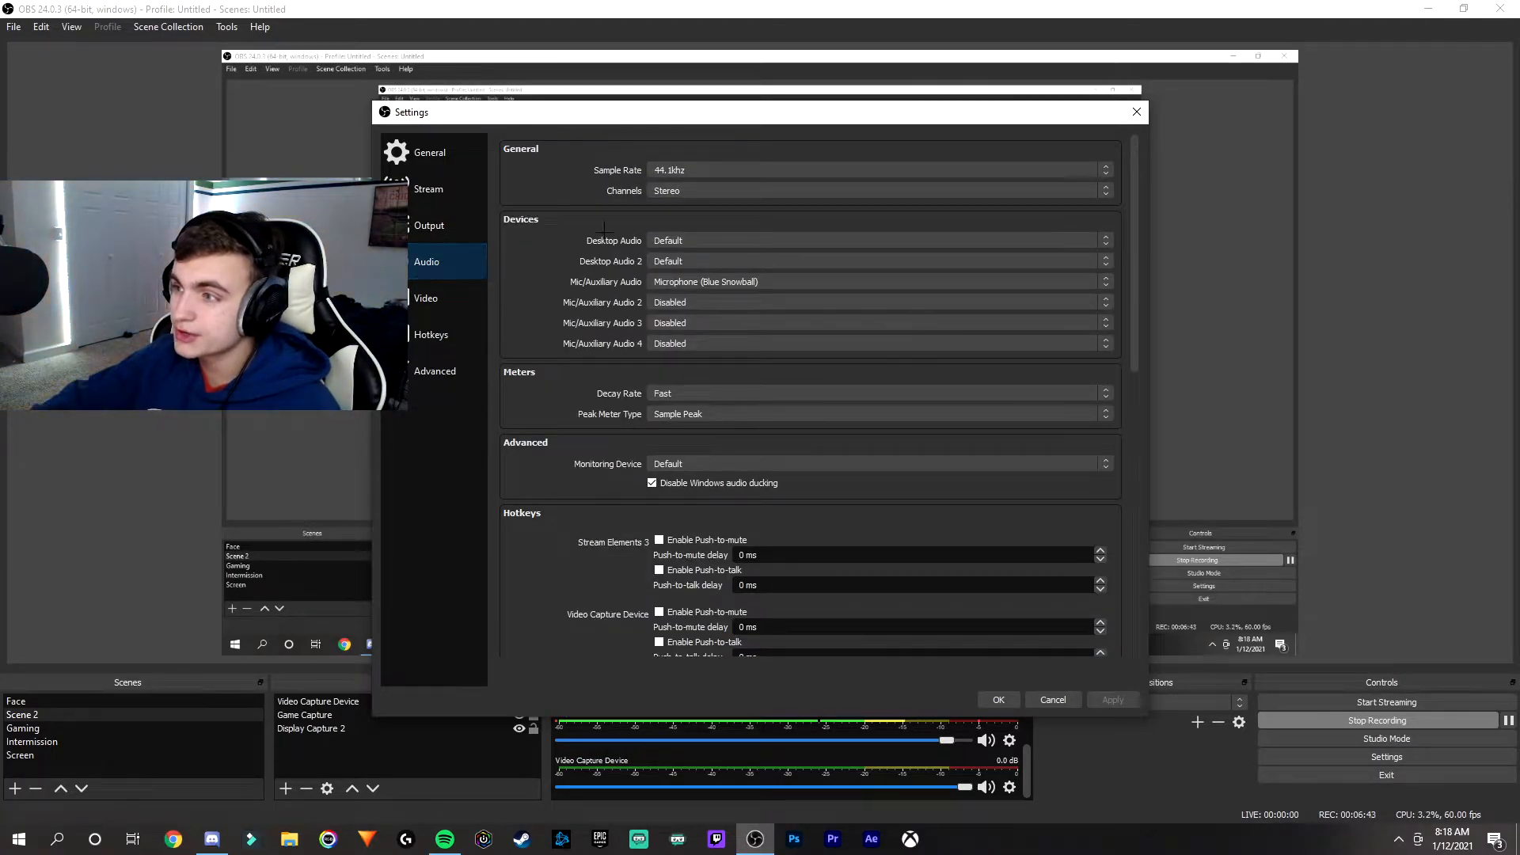
left_click(693, 170)
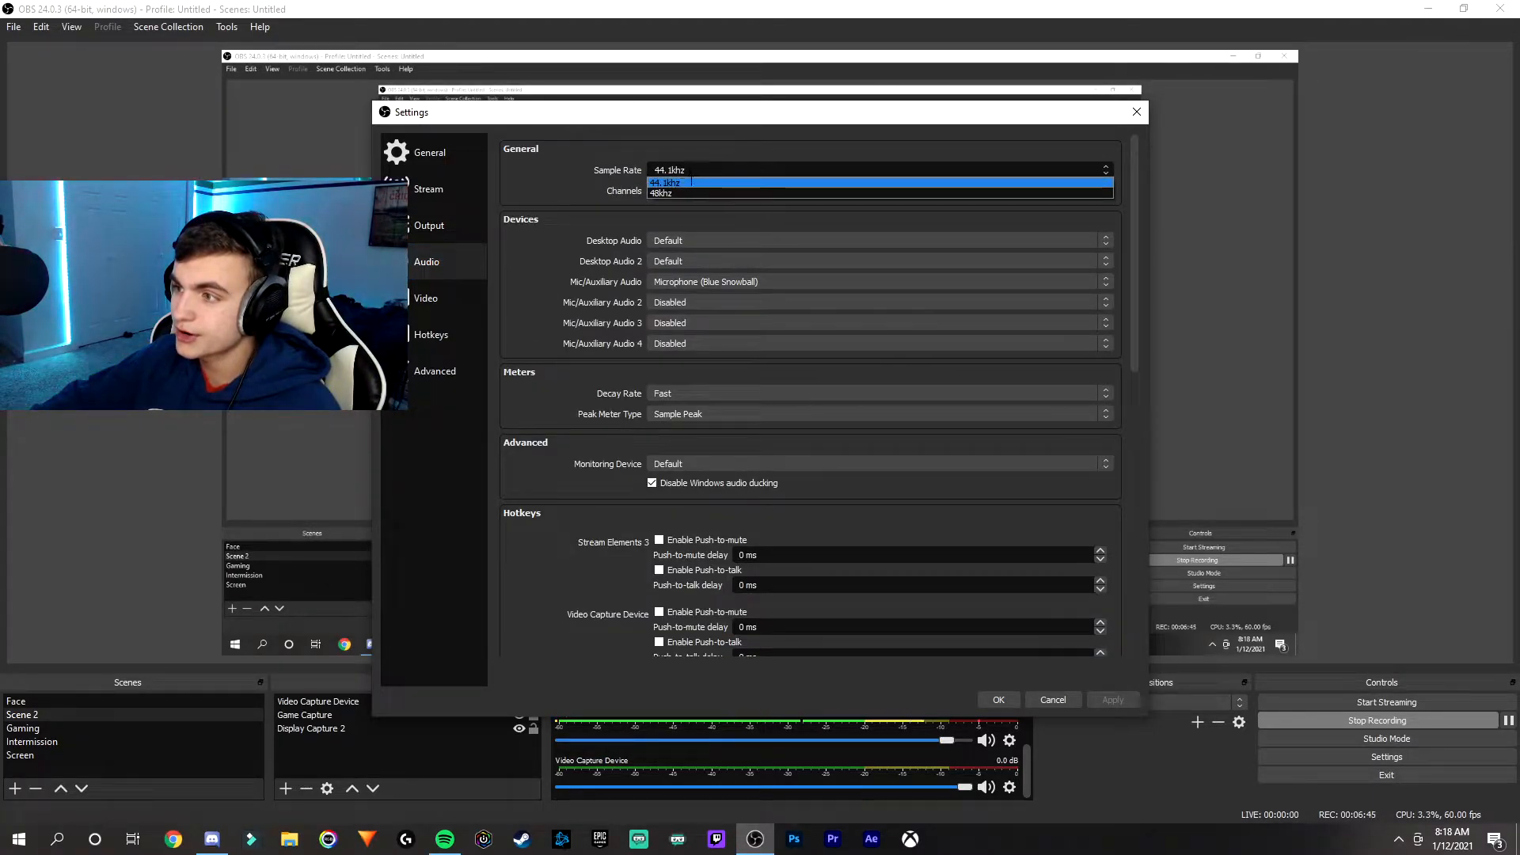
left_click(692, 181)
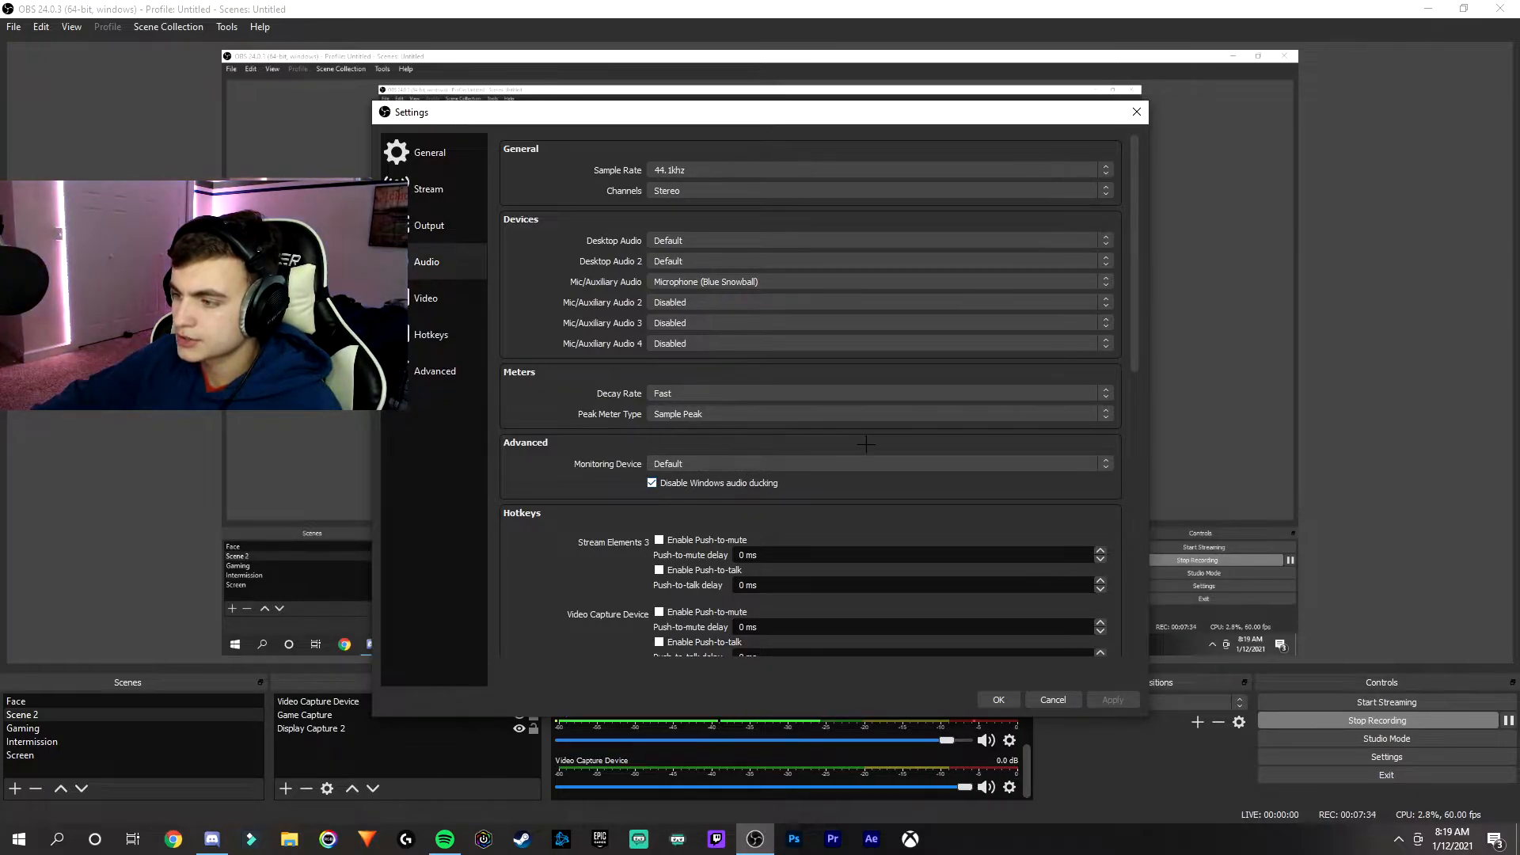
scroll(867, 445, "down", 5)
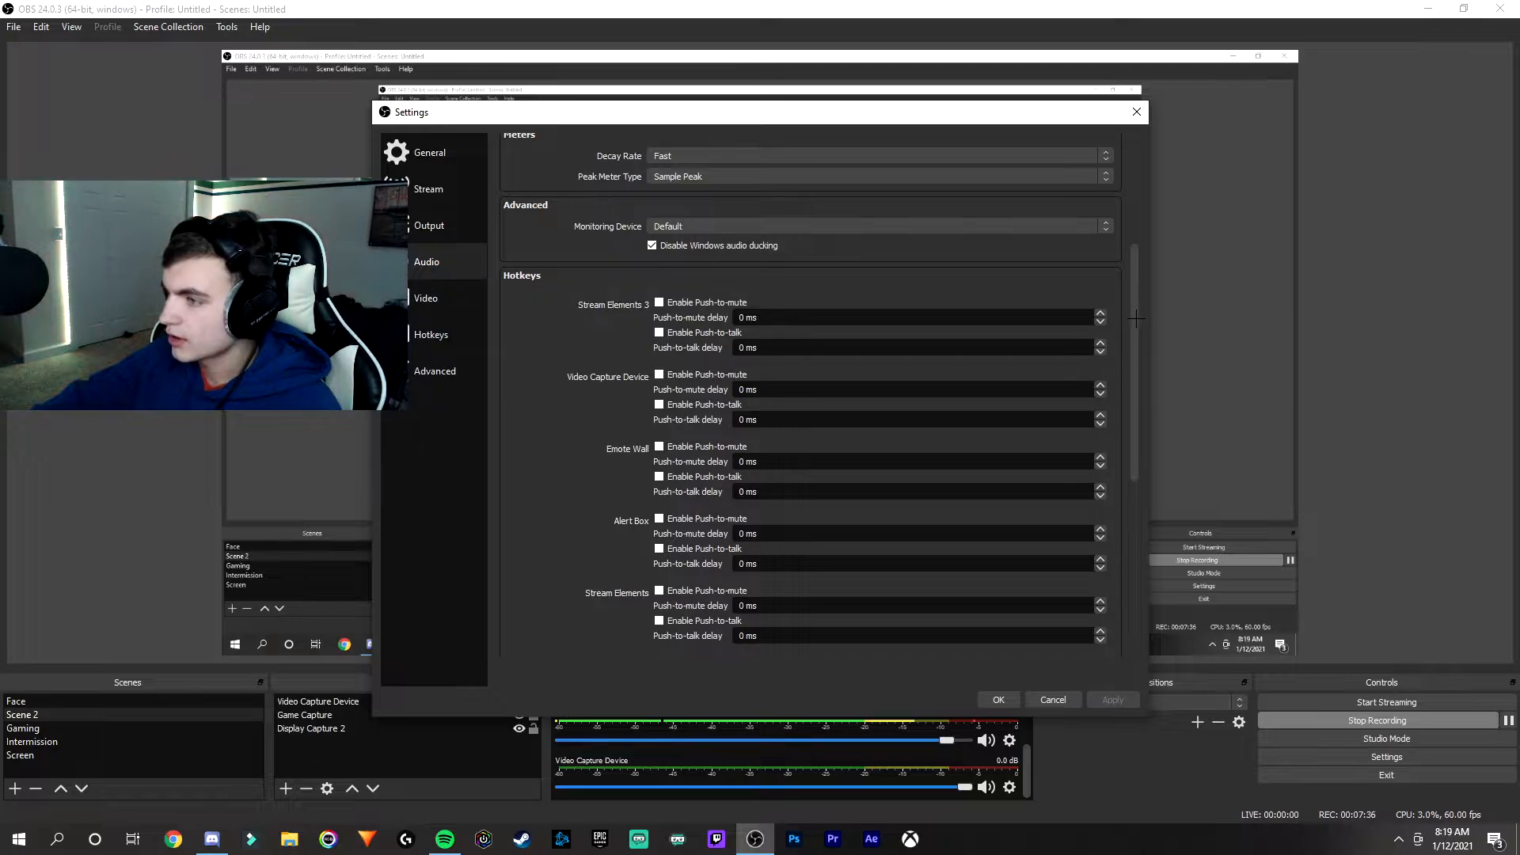
left_click_drag(1137, 319, 1124, 196)
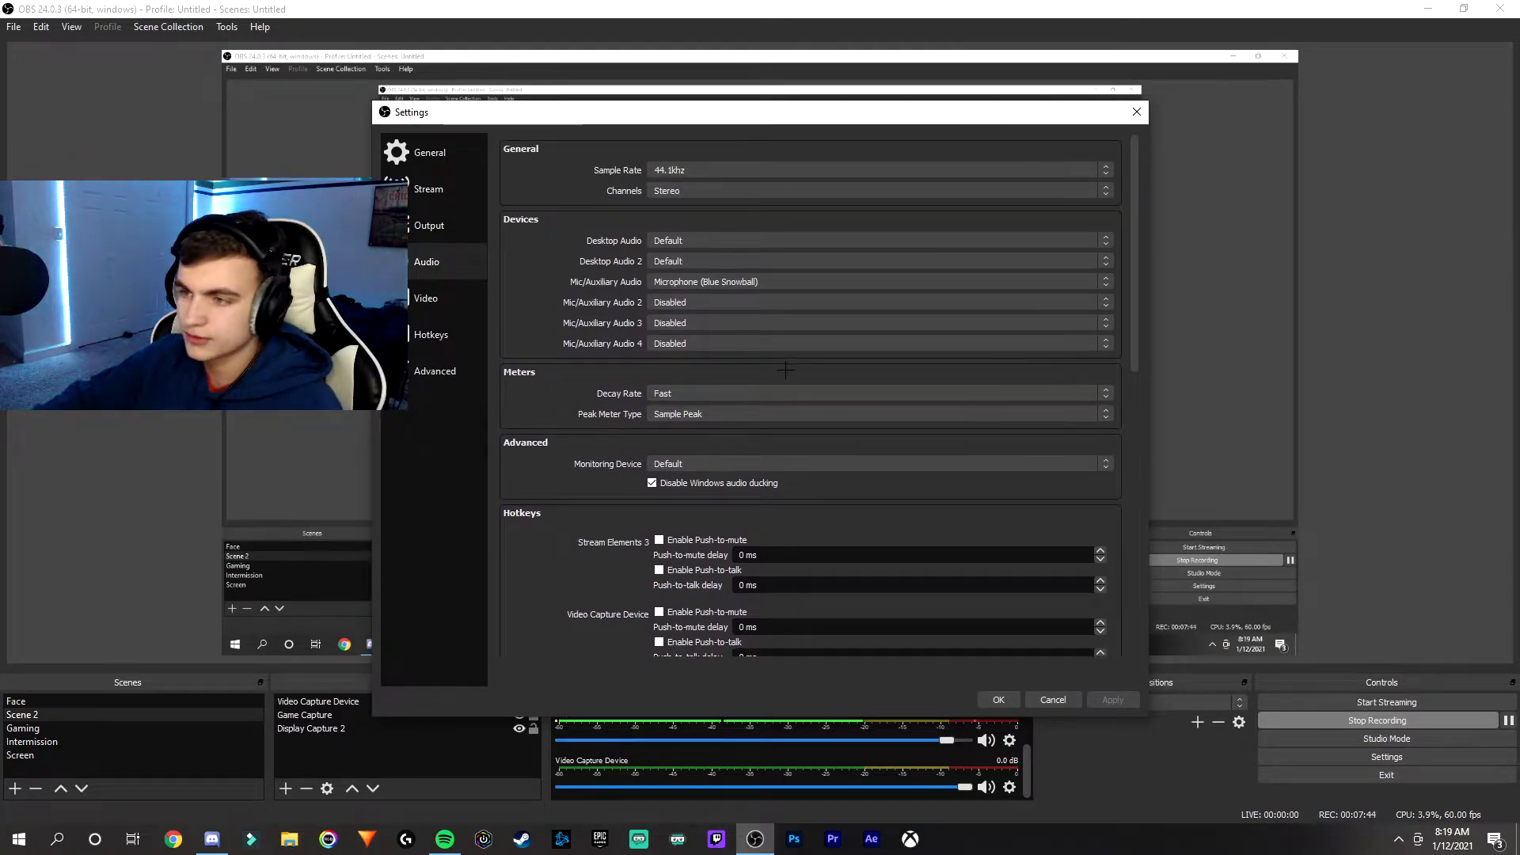
- Review the video settings and the advanced settings, and close the settings with OK
left_click(452, 304)
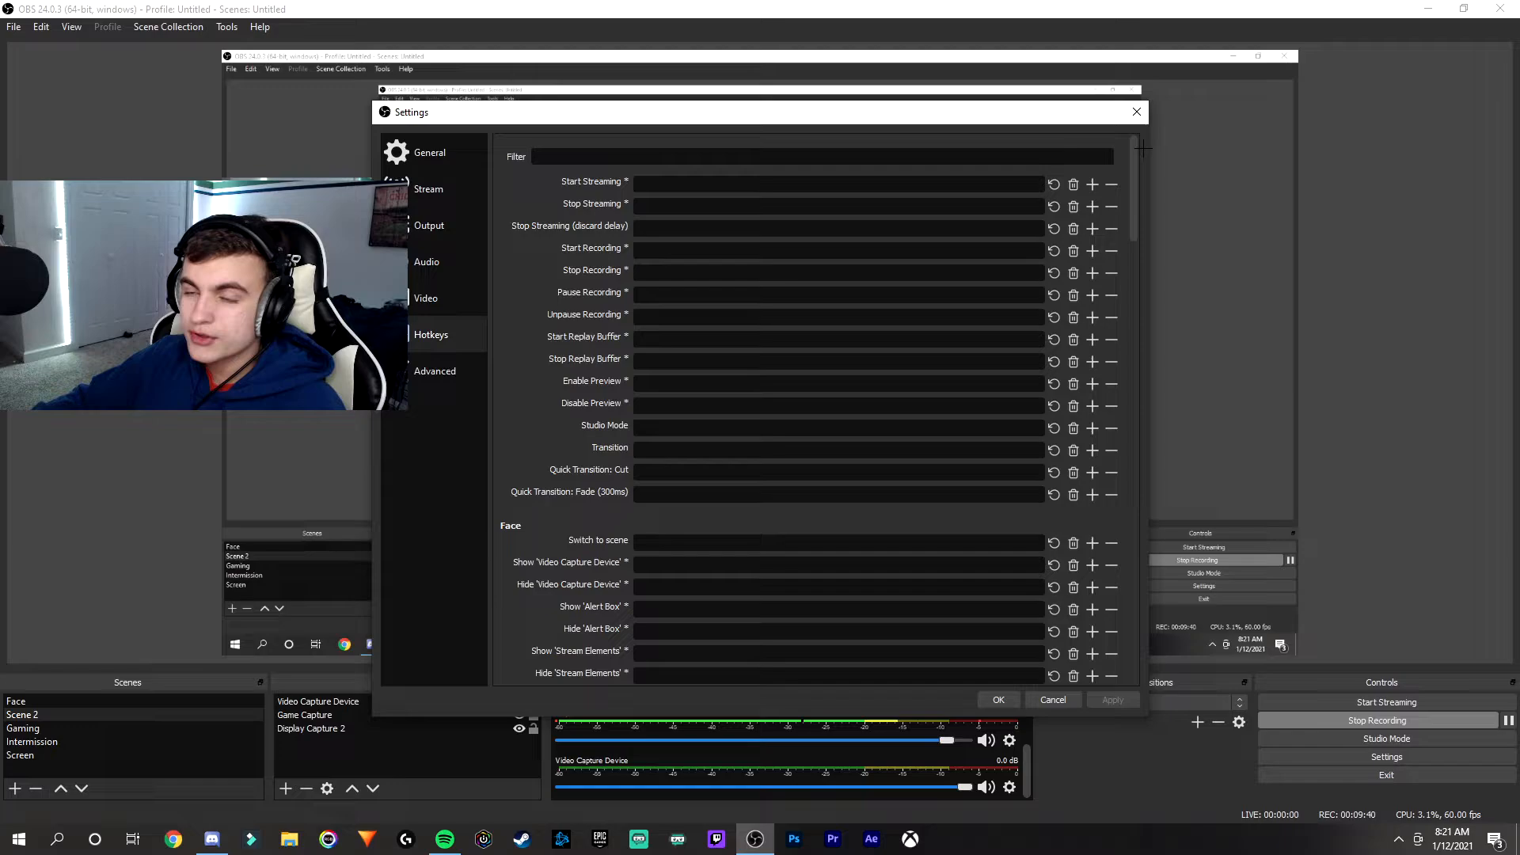
left_click_drag(1143, 147, 1143, 614)
left_click(417, 375)
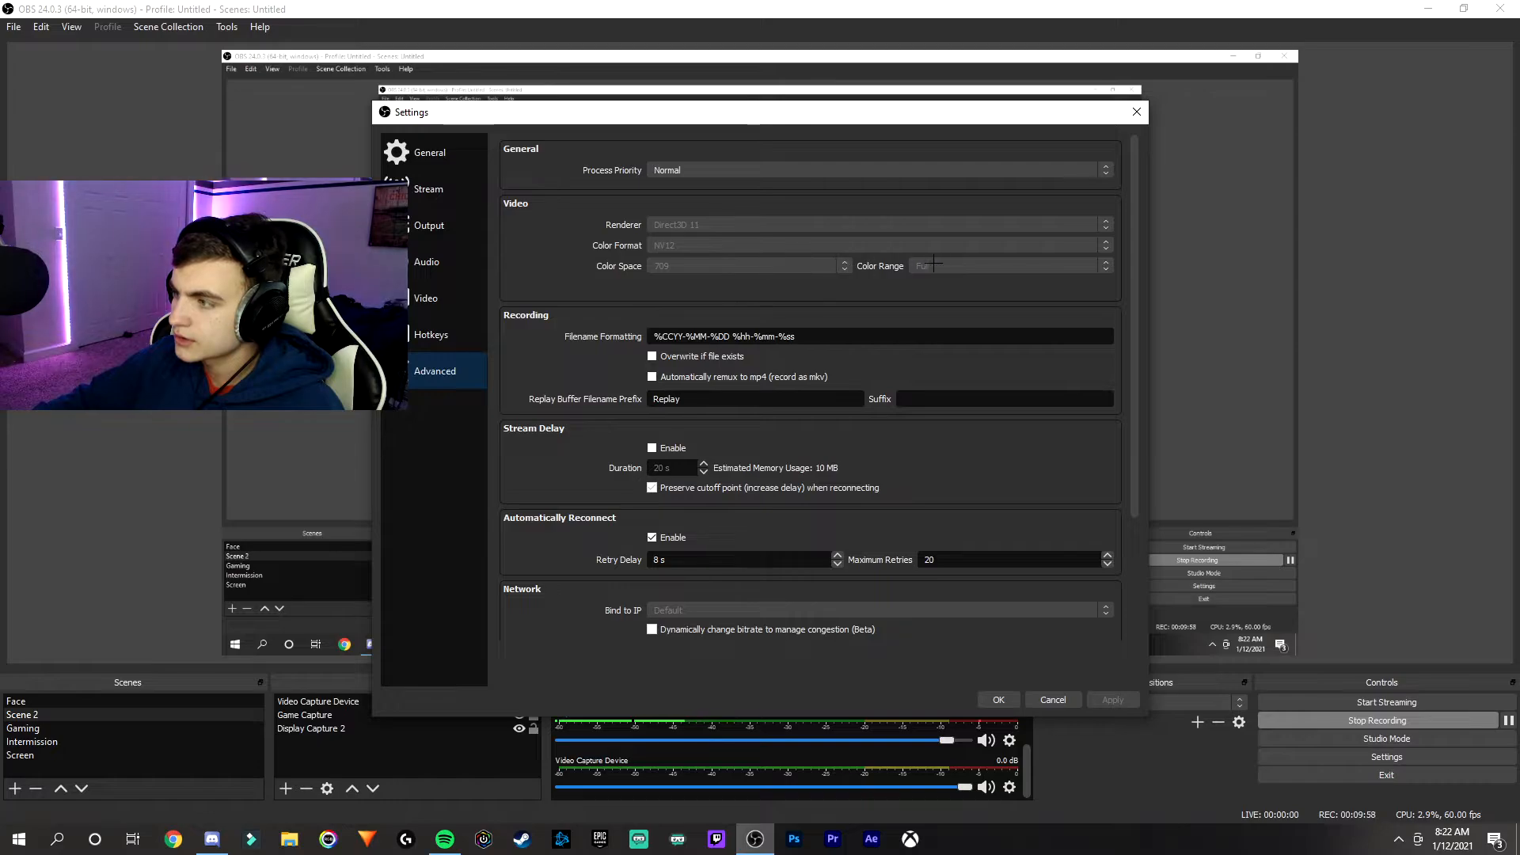
left_click_drag(1135, 267, 1134, 391)
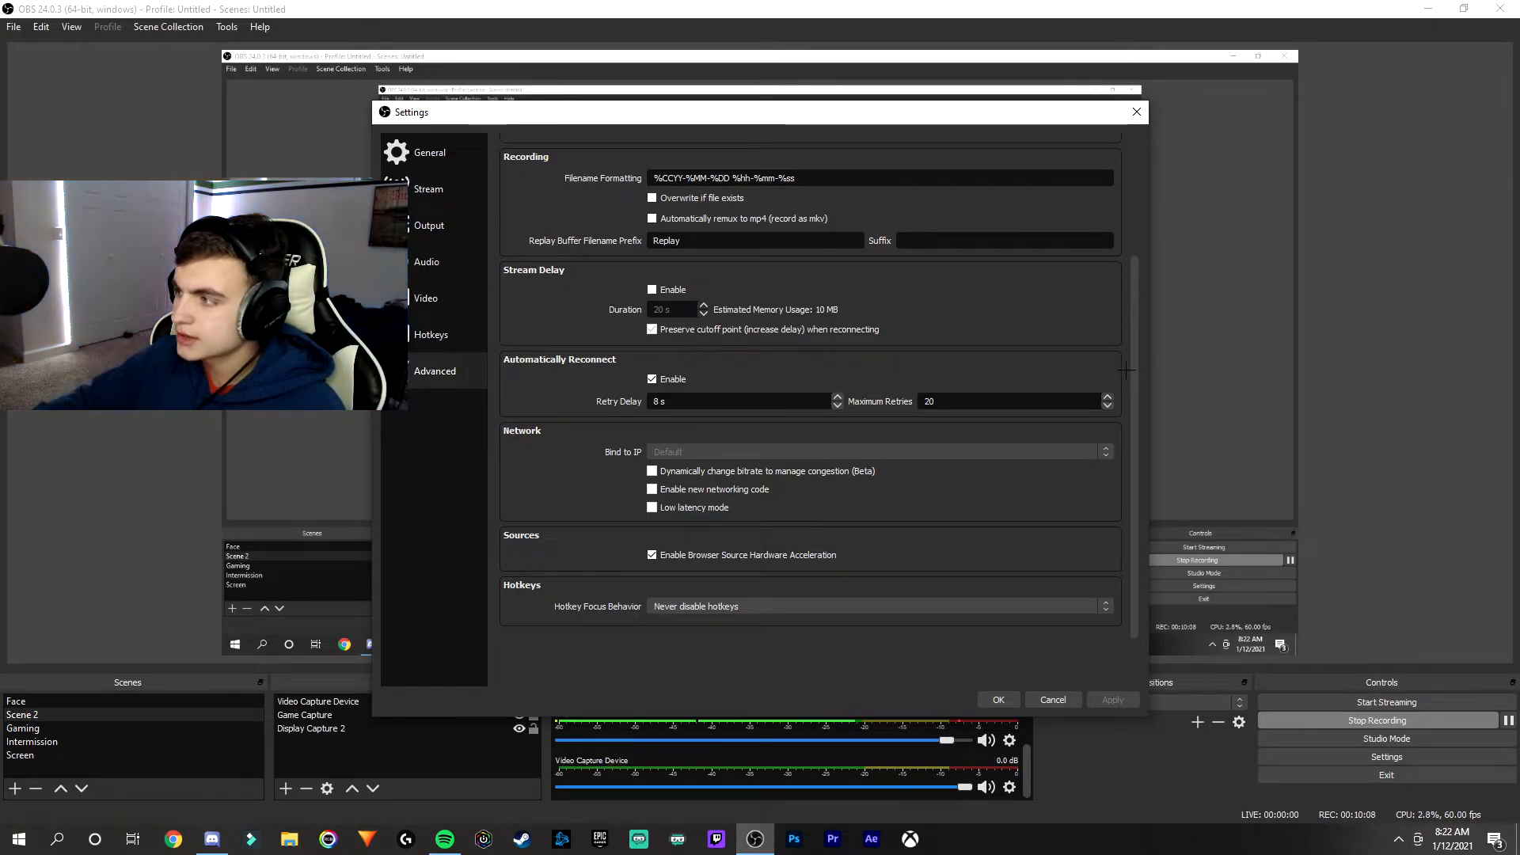
left_click(998, 700)
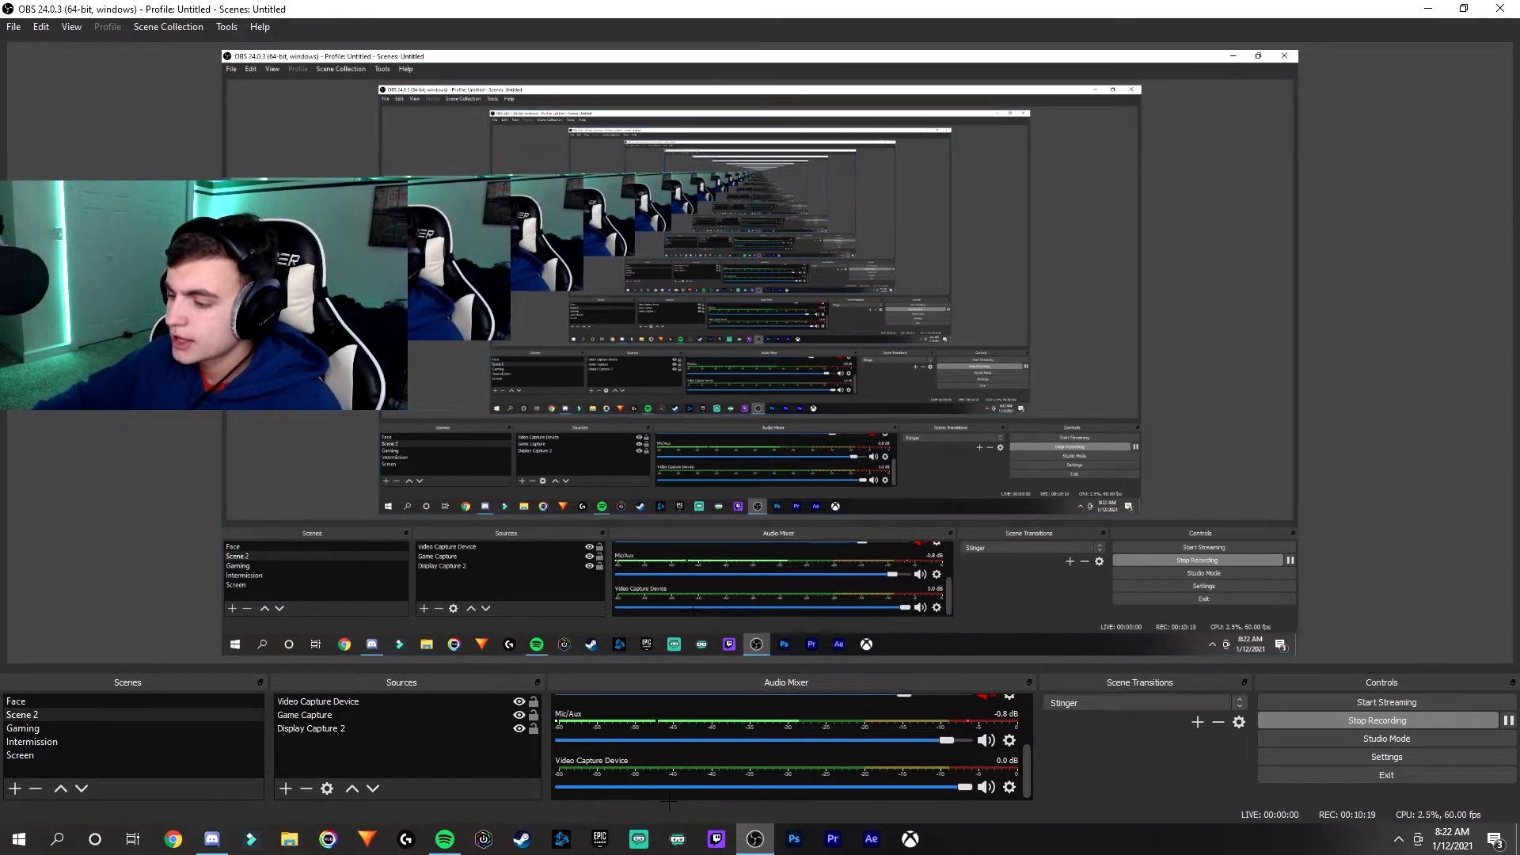
- Switch to Streamlabs OBS and examine the streaming output settings, including encoder, rate control and bitrate
left_click(639, 839)
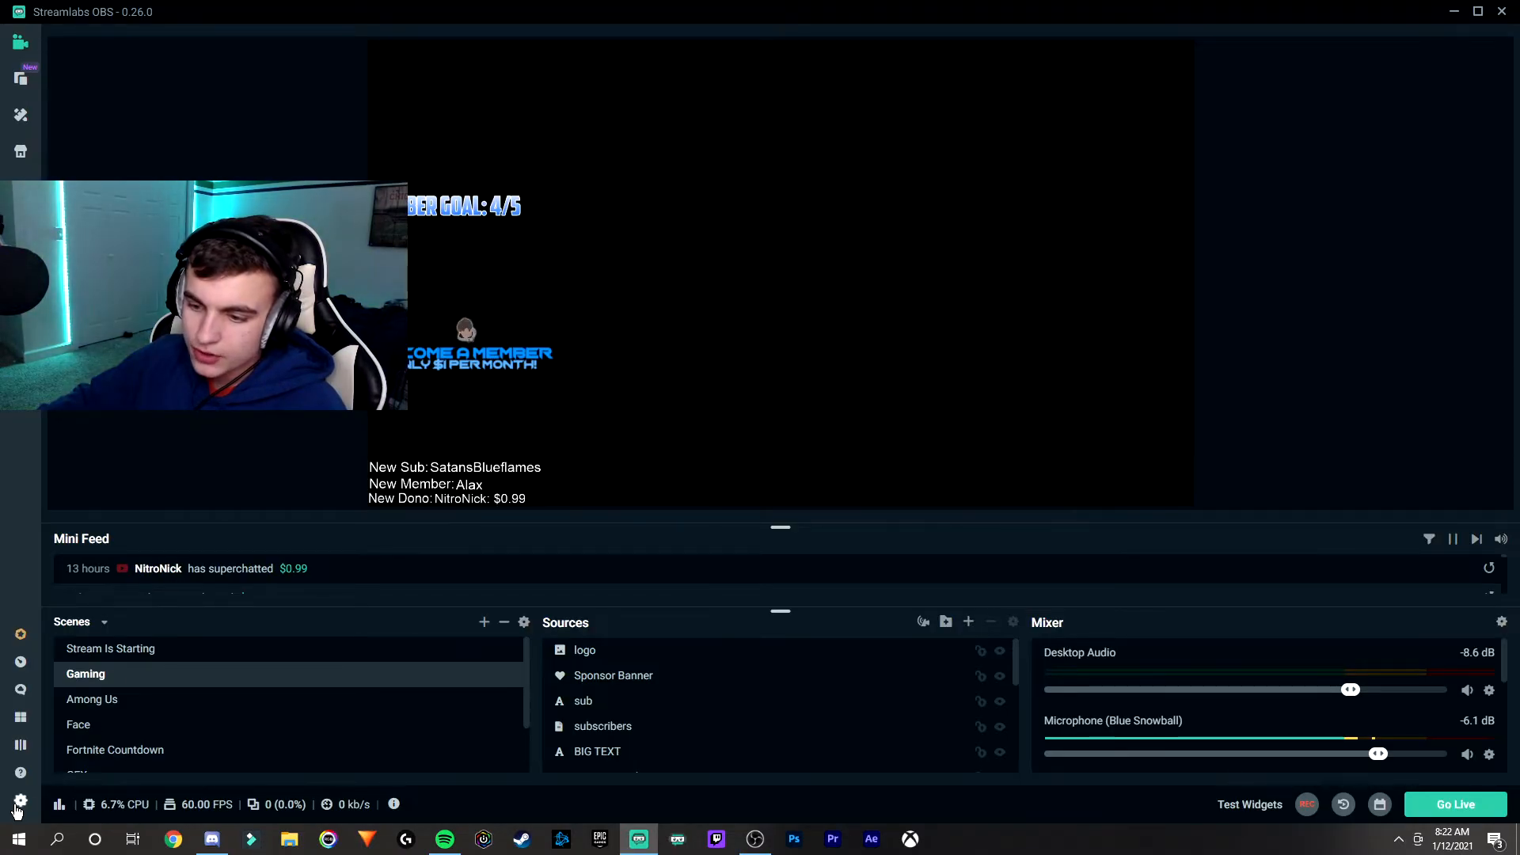
left_click(19, 801)
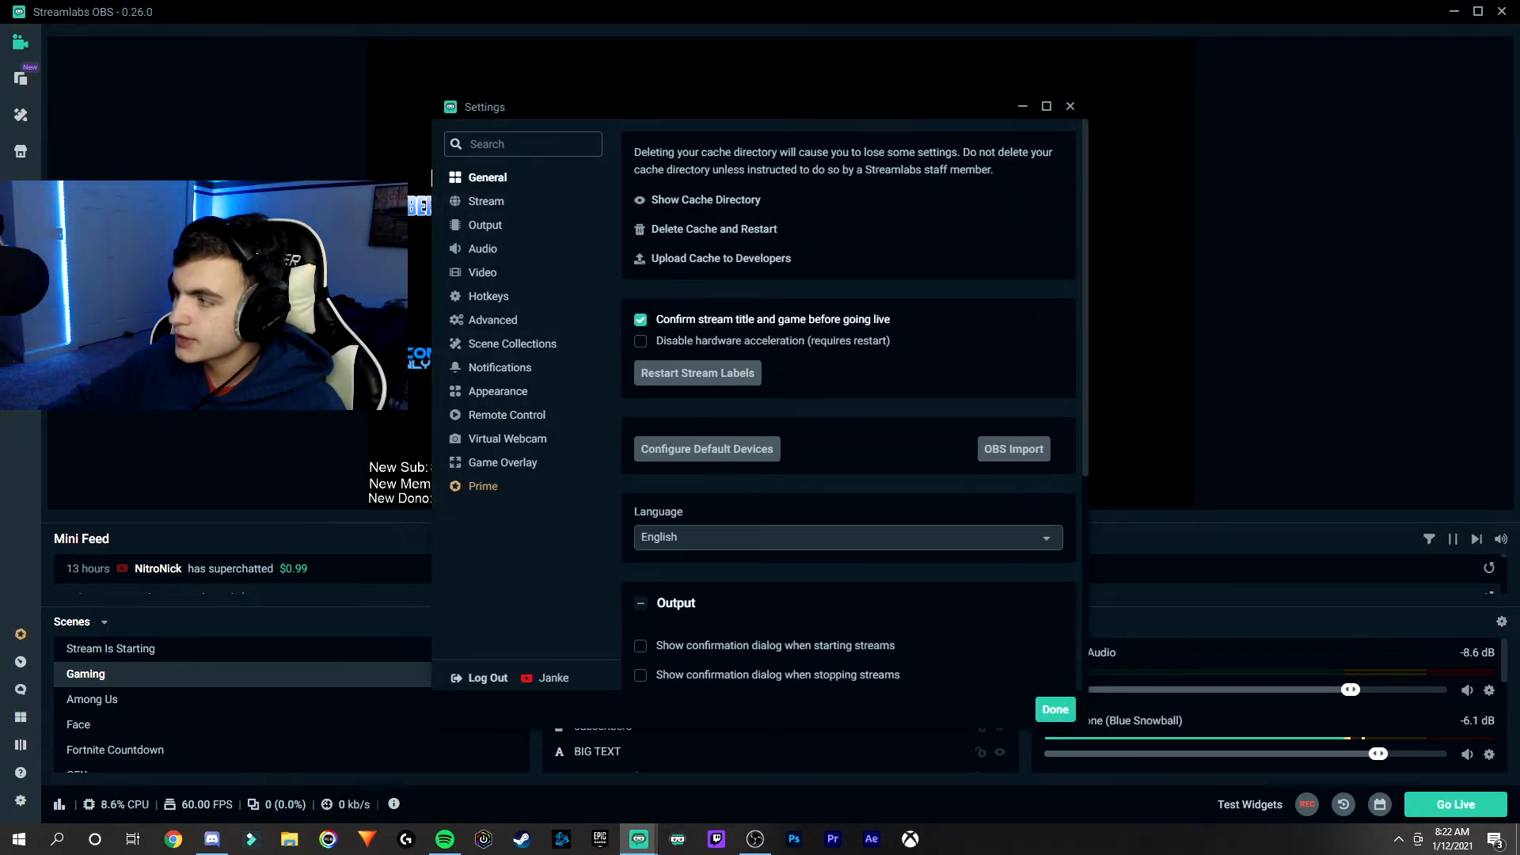
left_click(485, 226)
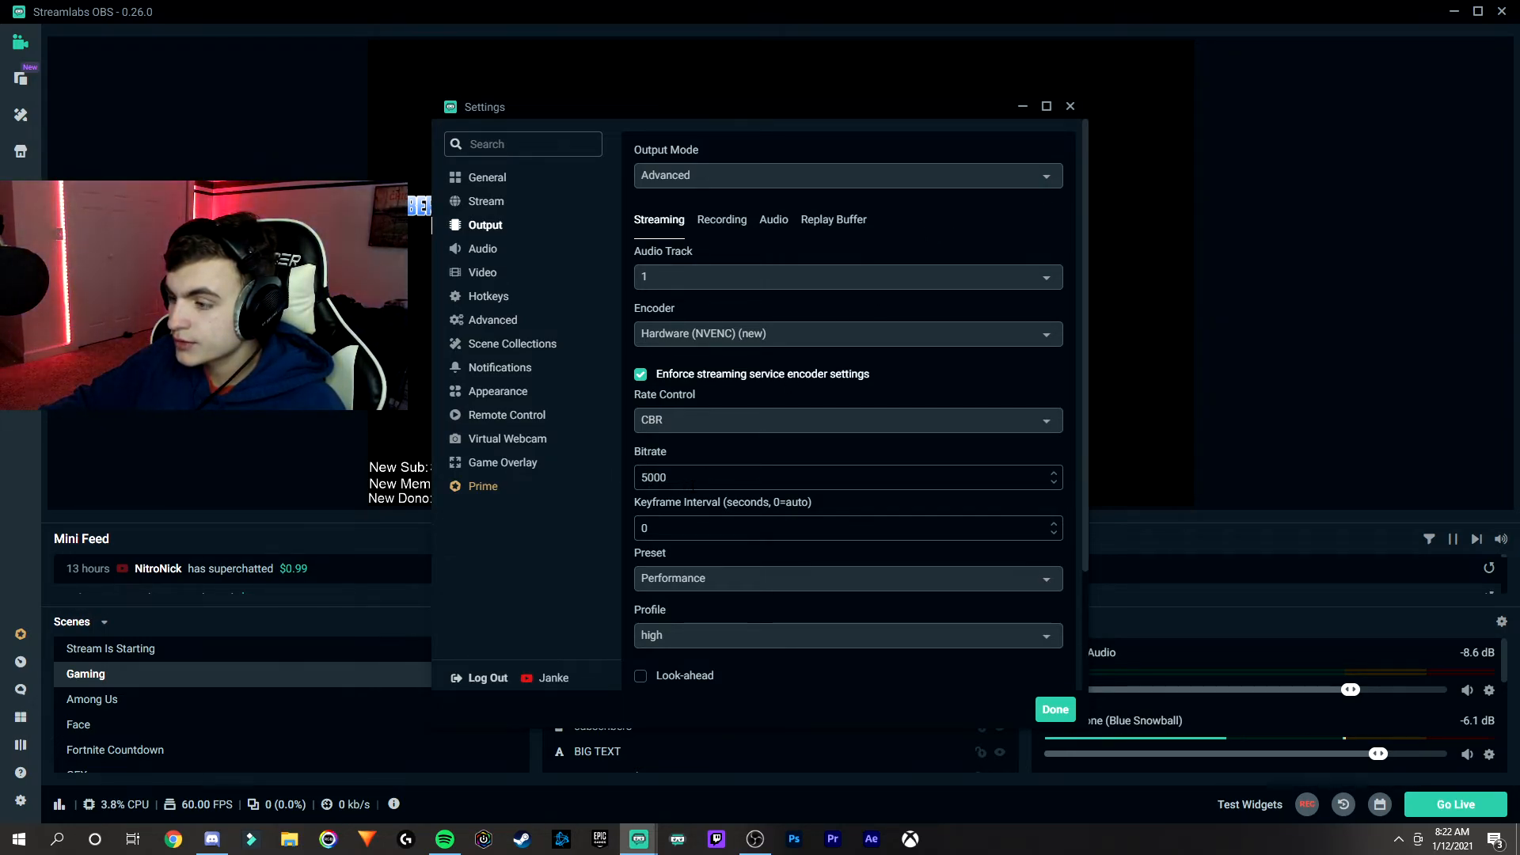
scroll(696, 491, "down", 2)
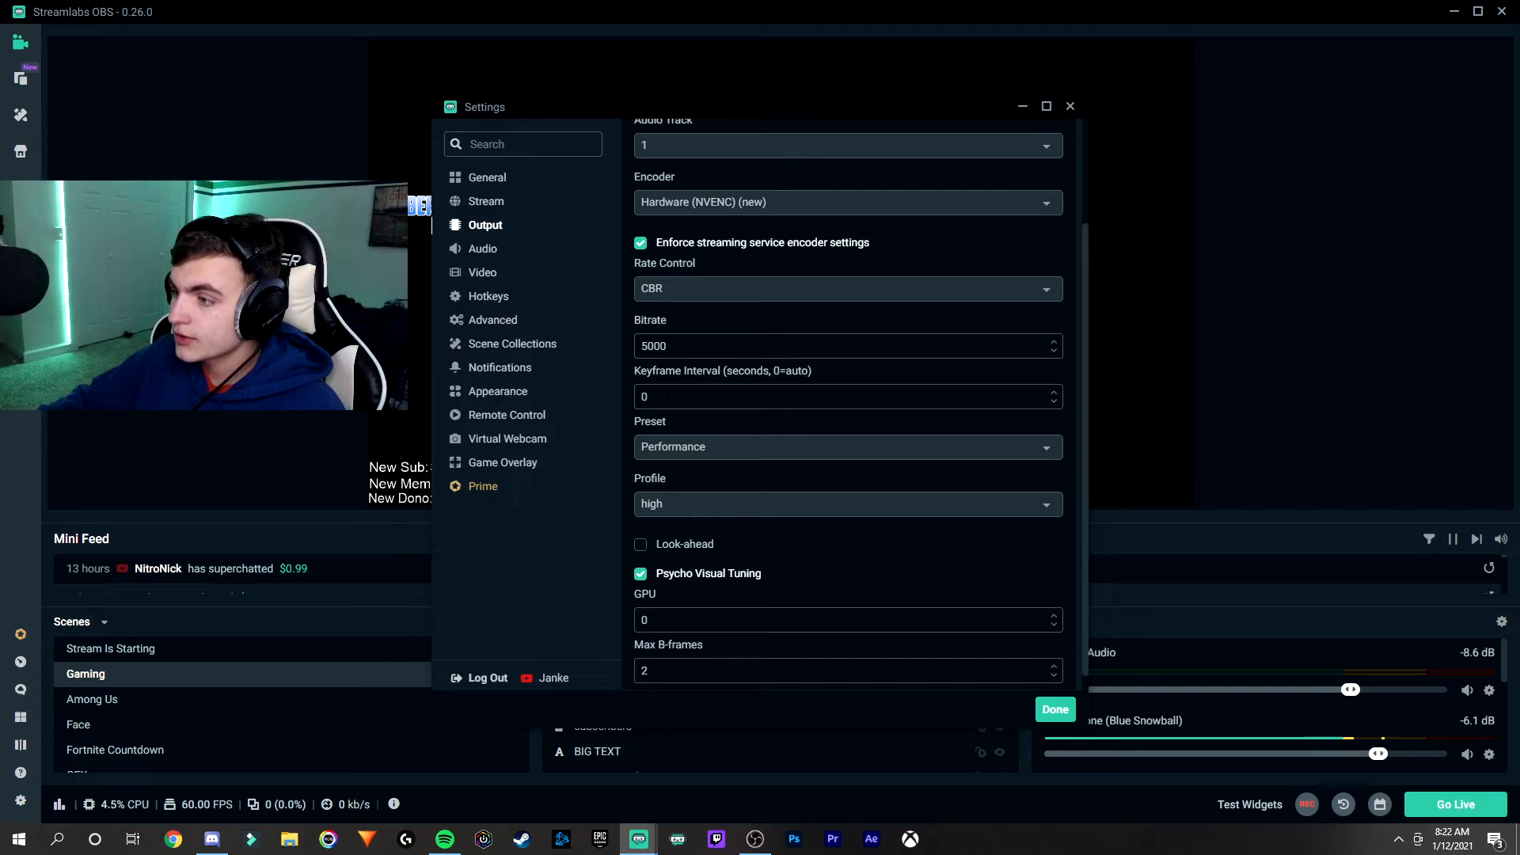
- Check the streaming encoder's preset options and the video resolution and FPS settings, returning to the output settings
left_click(683, 447)
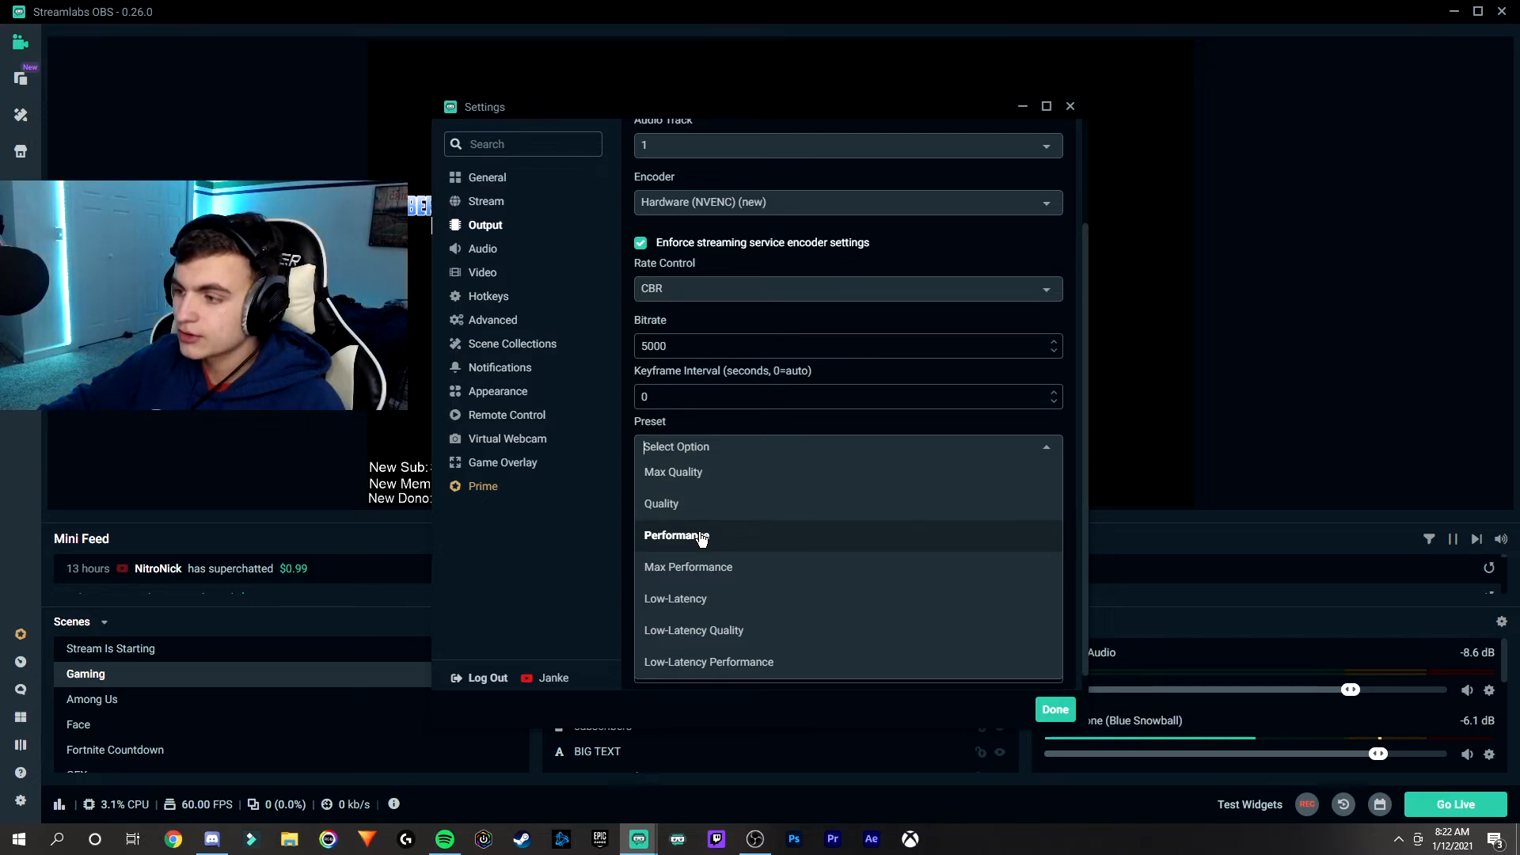
left_click(996, 423)
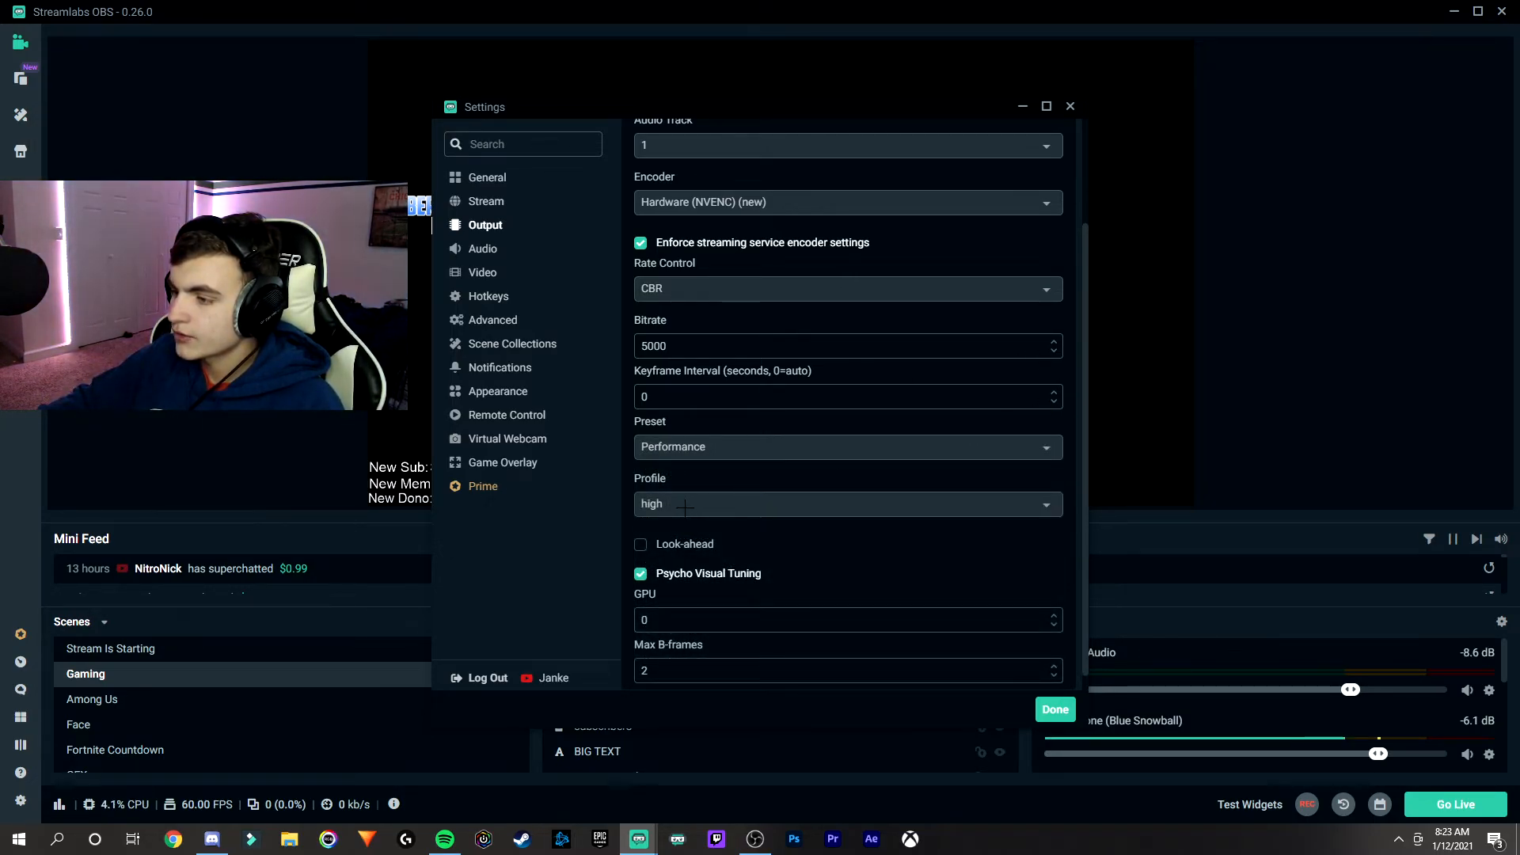
scroll(848, 404, "down", 1)
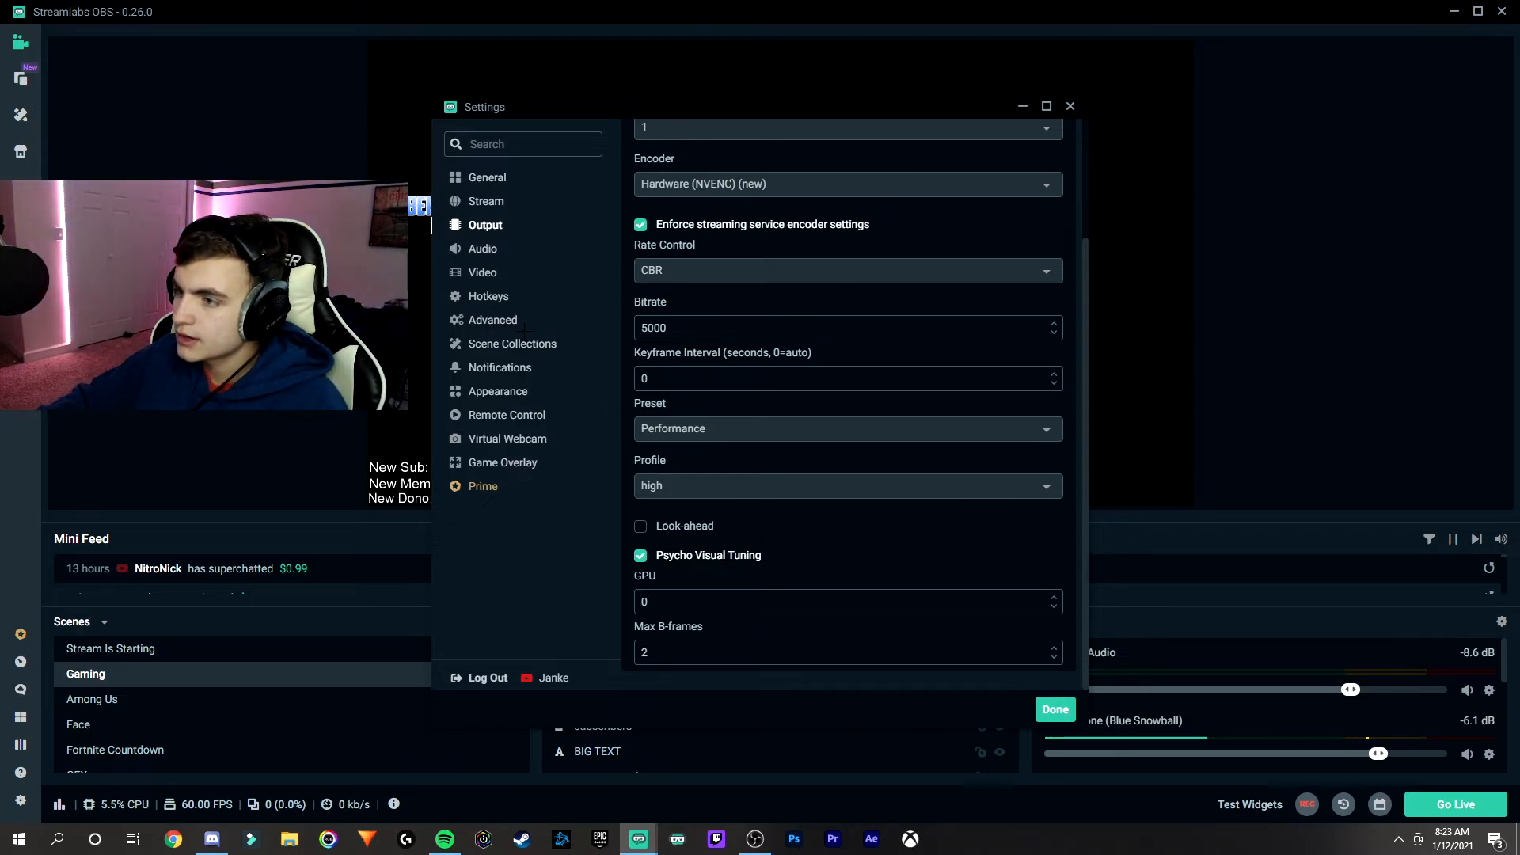
left_click(495, 269)
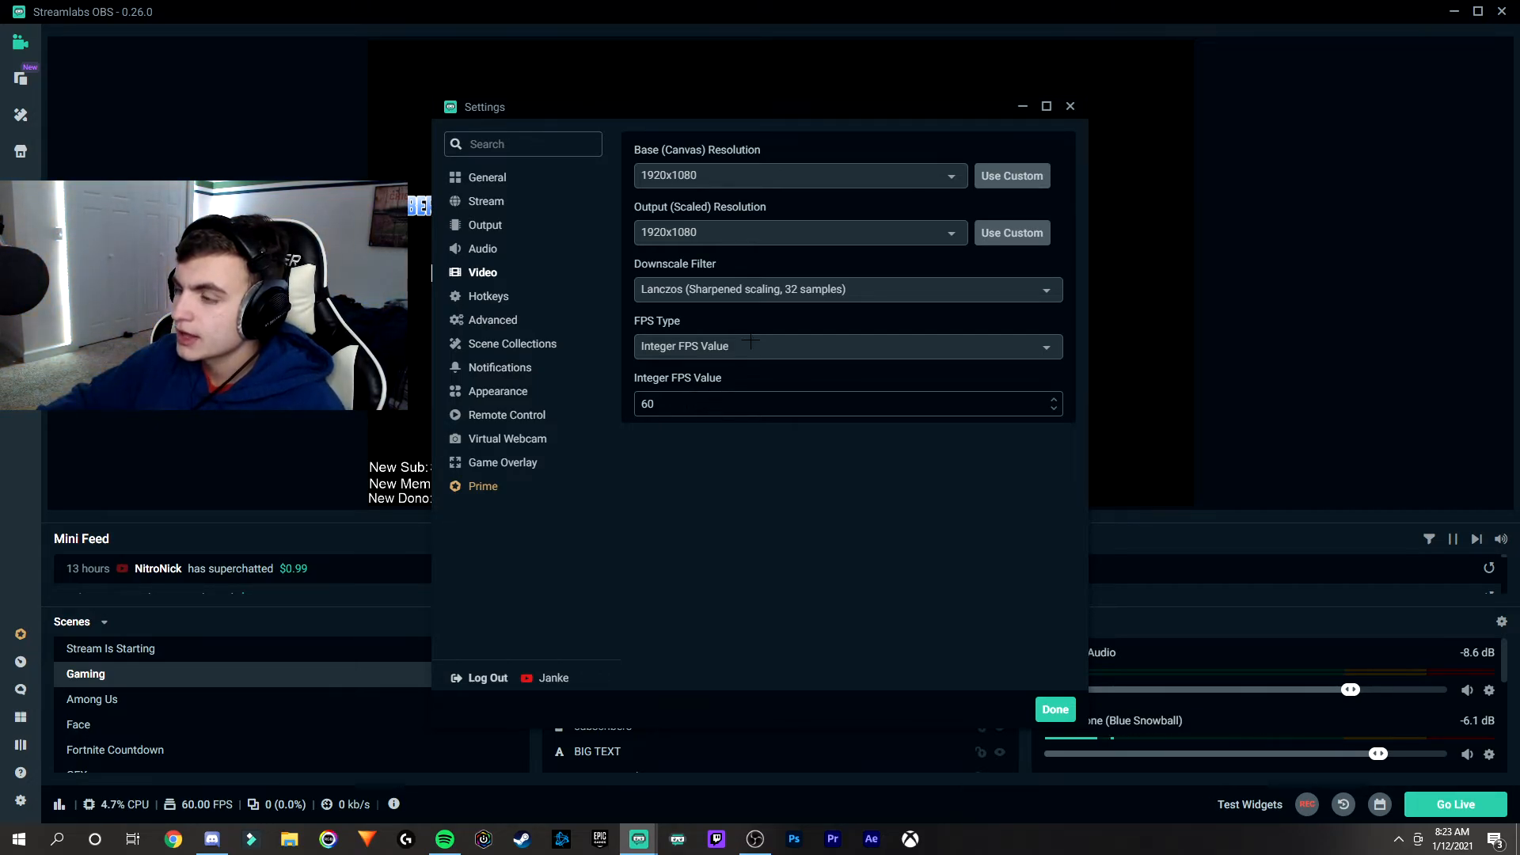
left_click(481, 228)
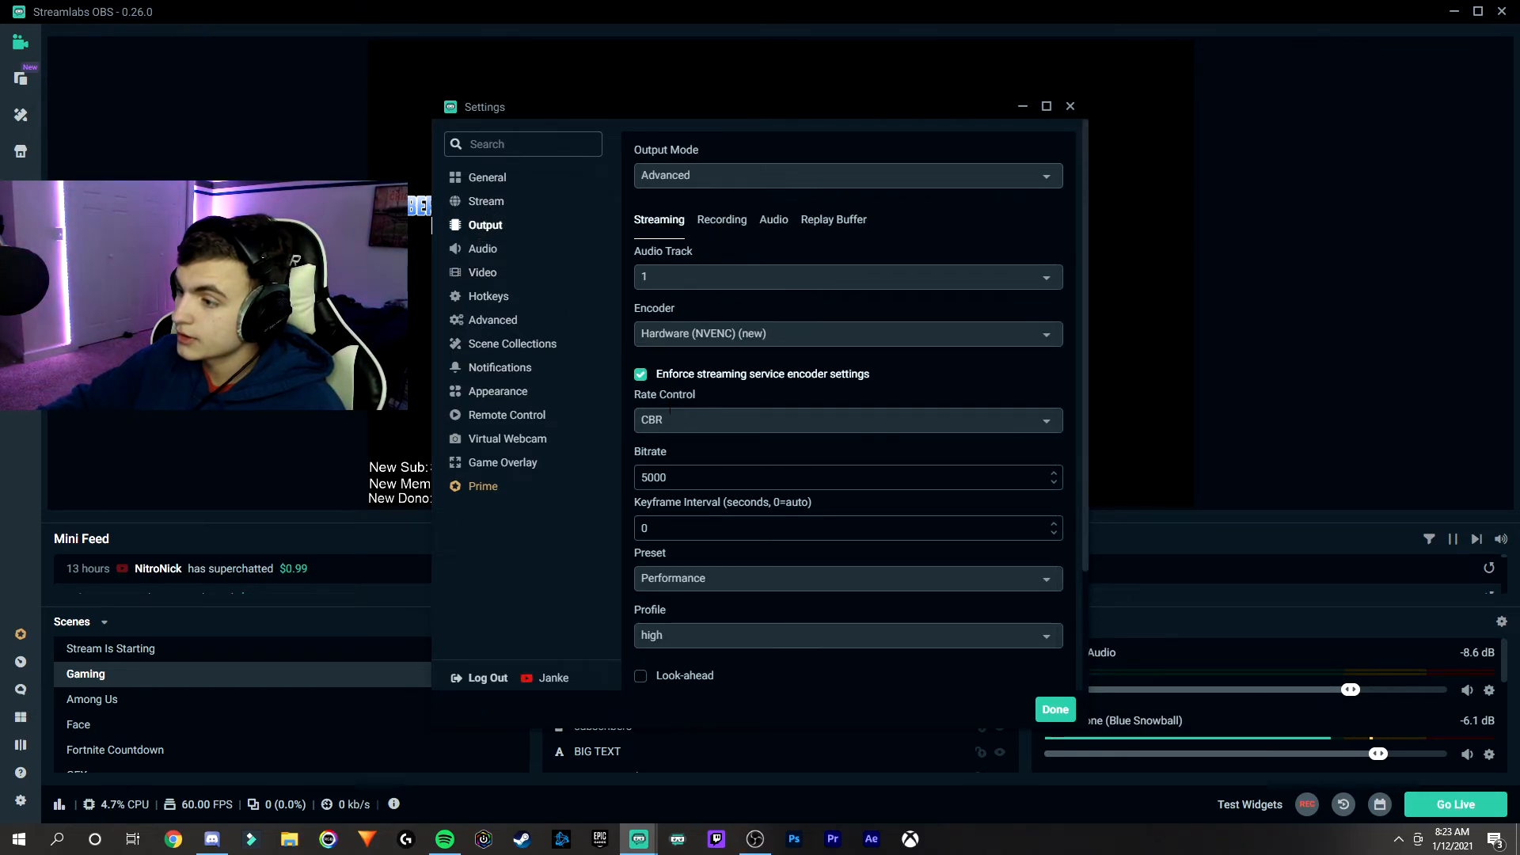